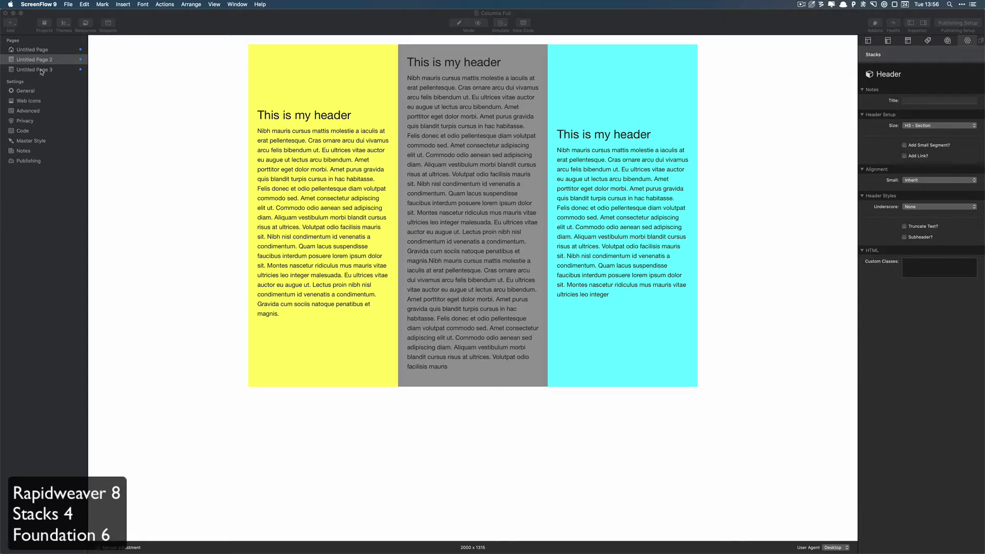
# Open Untitled Page 3 in edit mode and add a Site Styles stack to the empty page
pyautogui.click(268, 47)
pyautogui.click(459, 23)
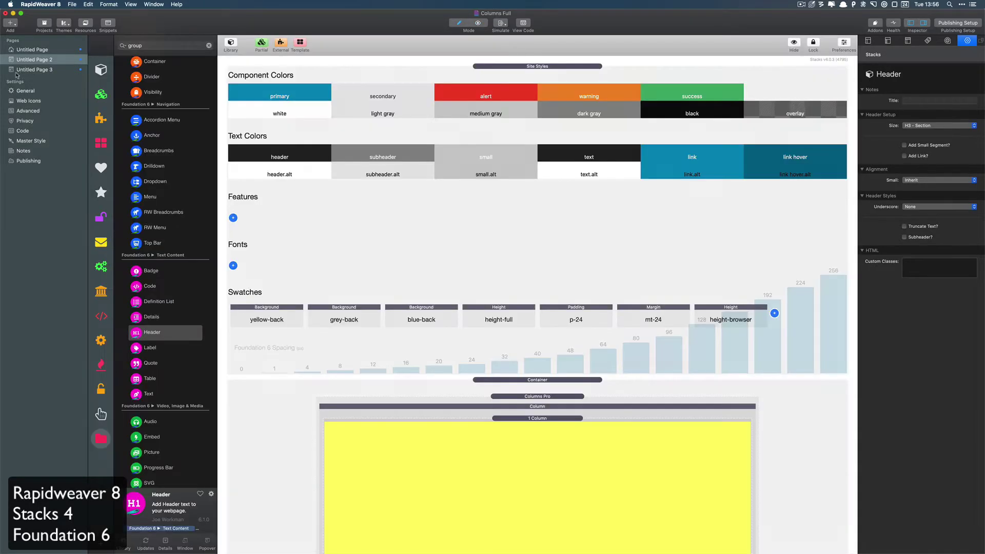
pyautogui.click(34, 69)
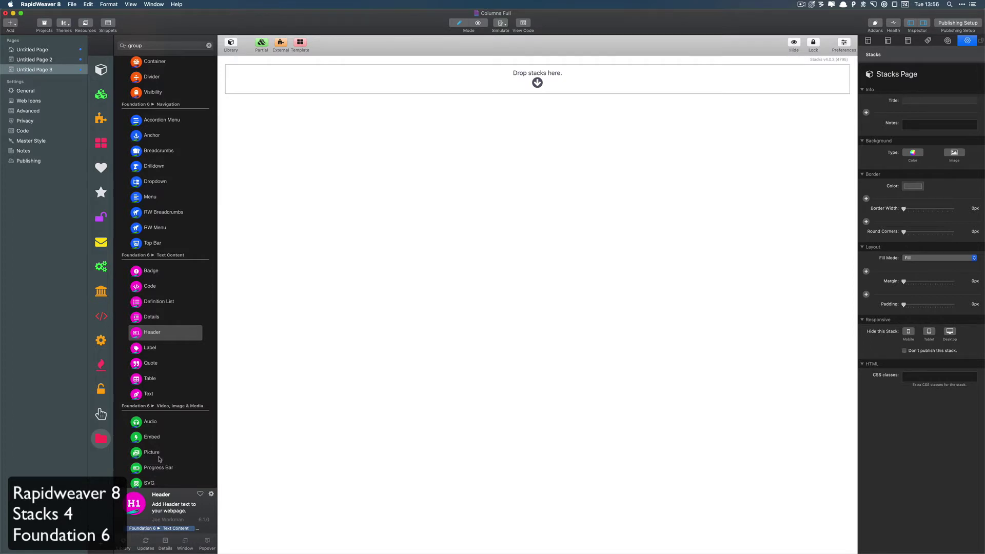
pyautogui.scroll(-10, 154, 458)
pyautogui.scroll(8, 148, 444)
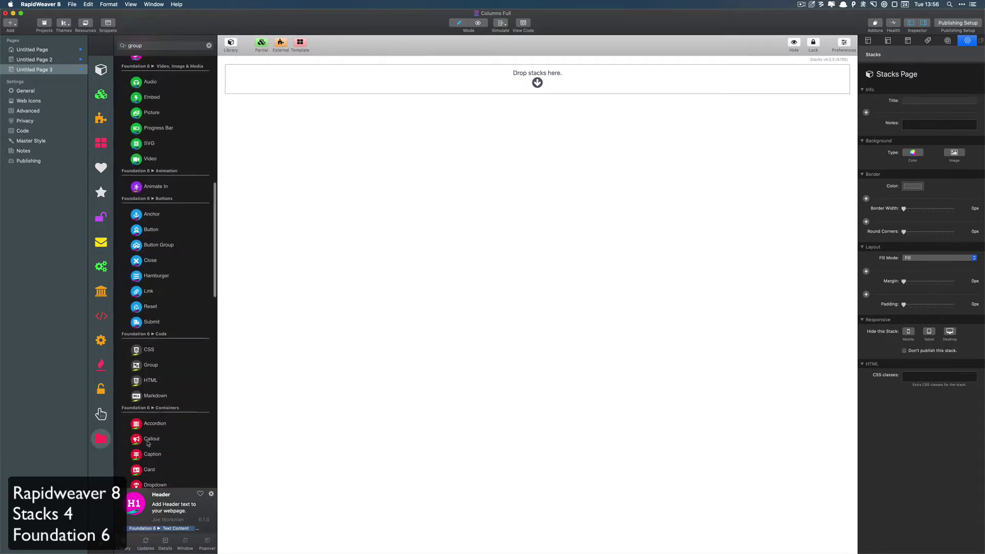
pyautogui.scroll(6, 149, 443)
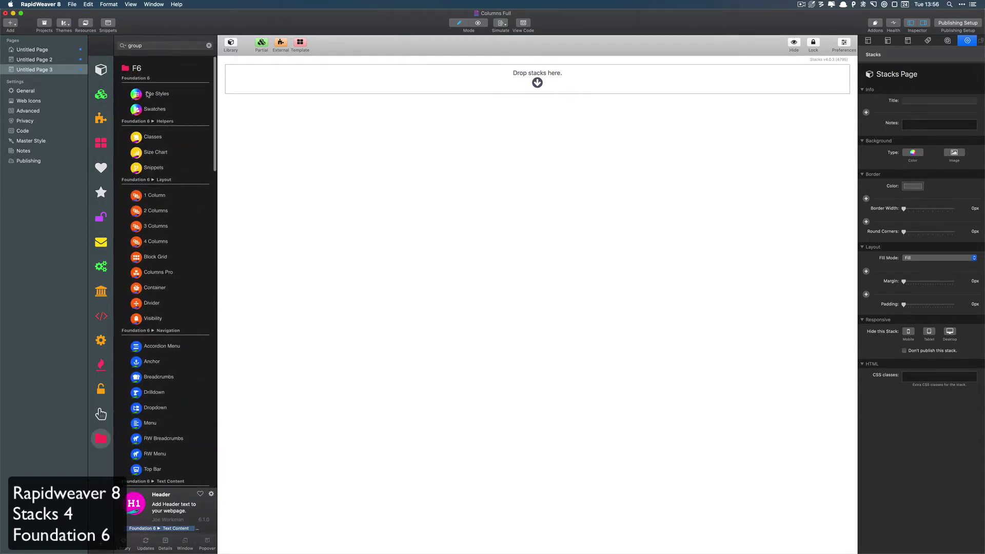
pyautogui.moveTo(147, 94); pyautogui.dragTo(265, 88)
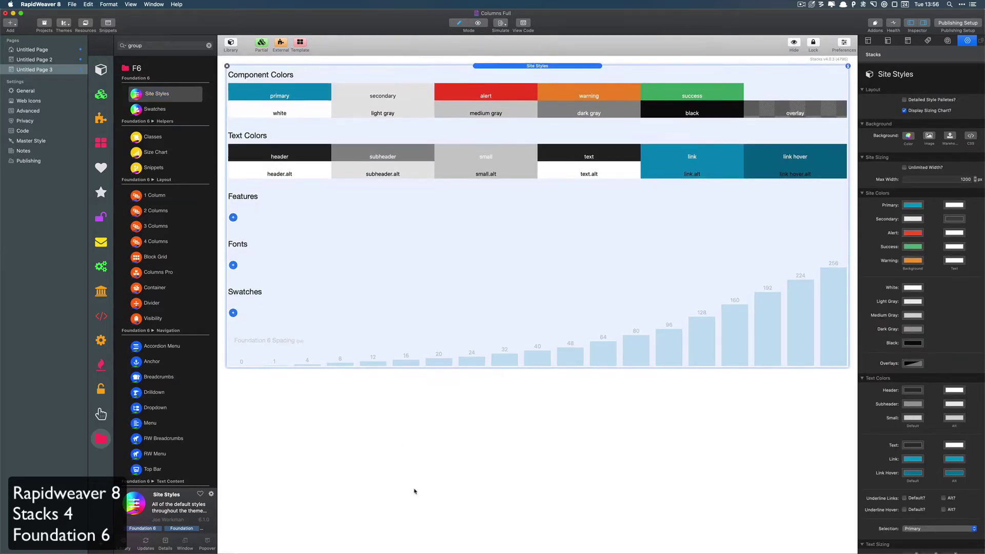
# Add a Container stack below Site Styles and place a Columns Pro stack inside it
pyautogui.moveTo(150, 288); pyautogui.dragTo(251, 386)
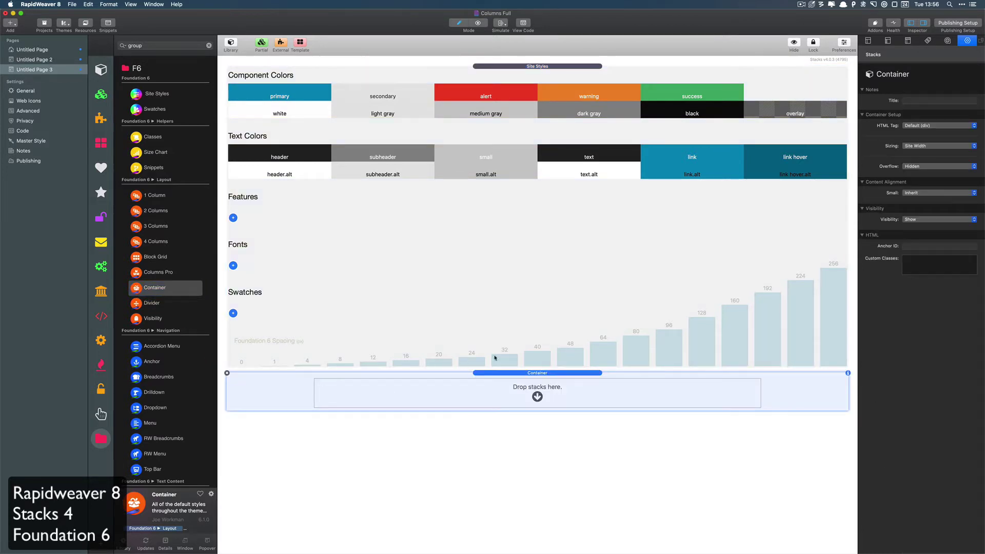
pyautogui.click(156, 277)
pyautogui.moveTo(155, 276); pyautogui.dragTo(438, 409)
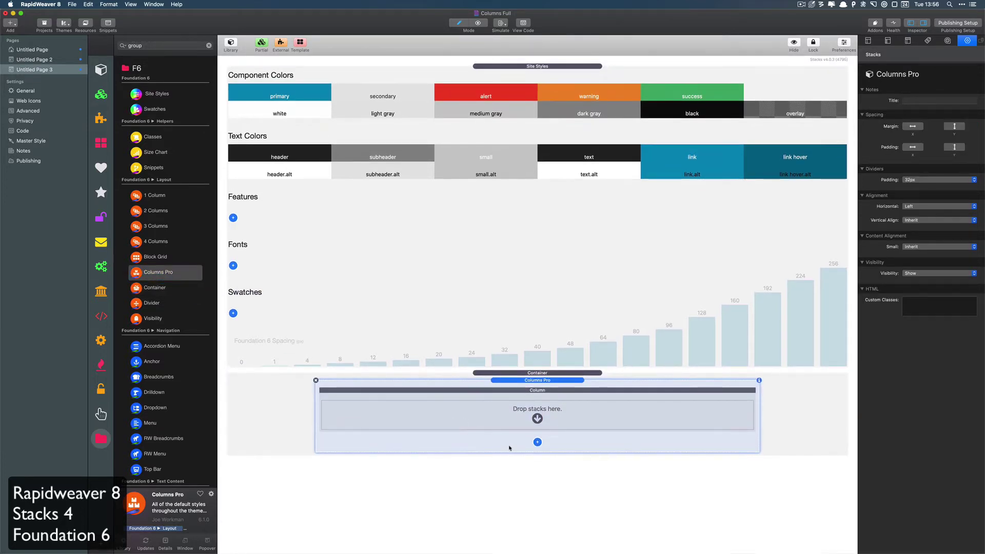
# Add two more Column items to the Columns Pro stack to make three columns
pyautogui.click(537, 442)
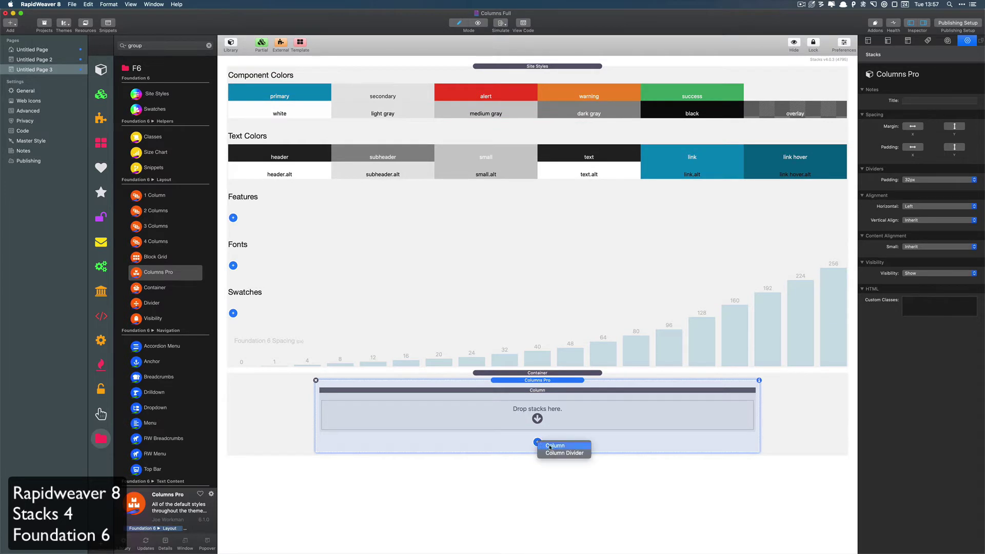
pyautogui.click(550, 446)
pyautogui.click(537, 488)
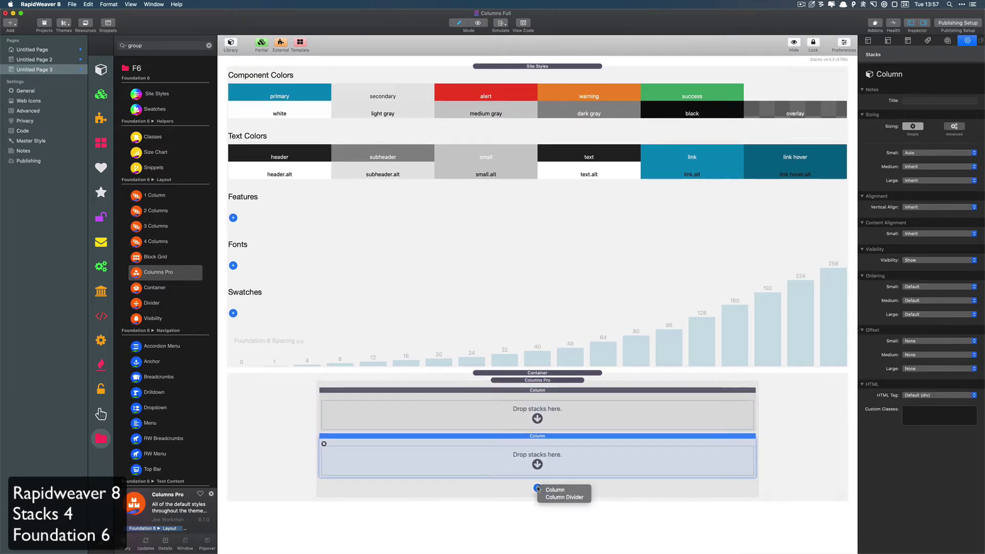
pyautogui.click(553, 490)
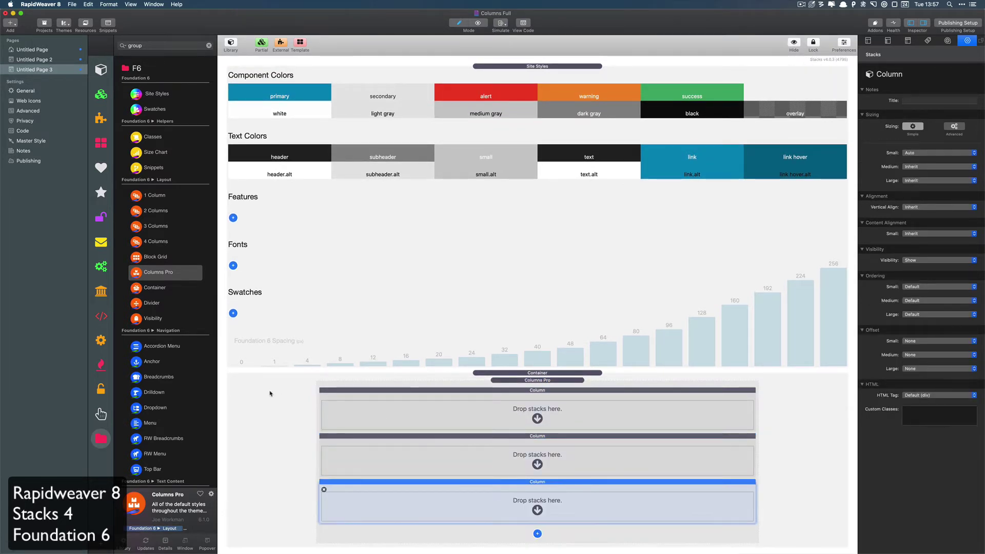
# Place a 1 Column stack inside each of the three columns of the Columns Pro stack
pyautogui.click(150, 198)
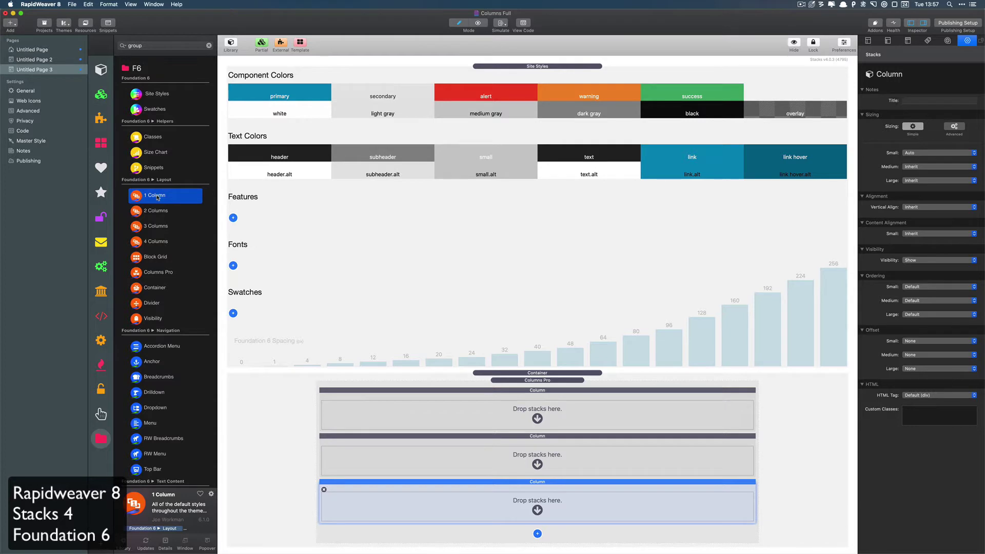
pyautogui.moveTo(157, 197); pyautogui.dragTo(472, 423)
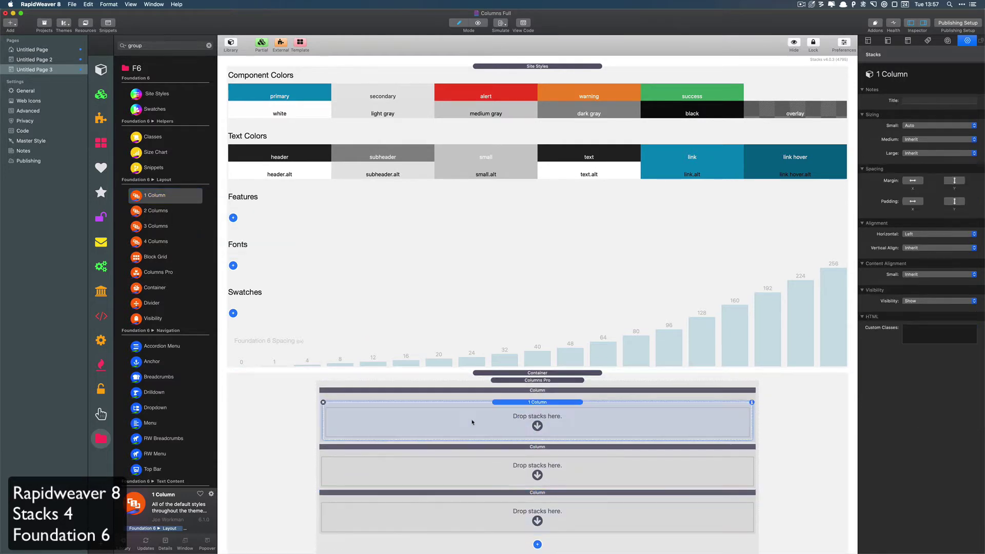
pyautogui.moveTo(157, 197); pyautogui.dragTo(400, 467)
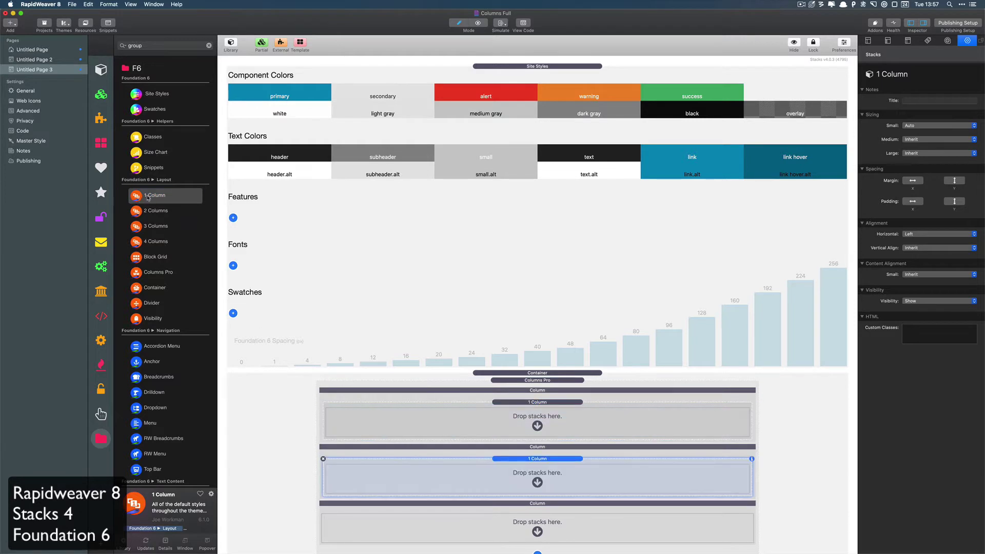
pyautogui.moveTo(148, 197); pyautogui.dragTo(380, 520)
# Add a Text stack inside each of the three 1 Column stacks and preview the page
pyautogui.scroll(-5, 197, 332)
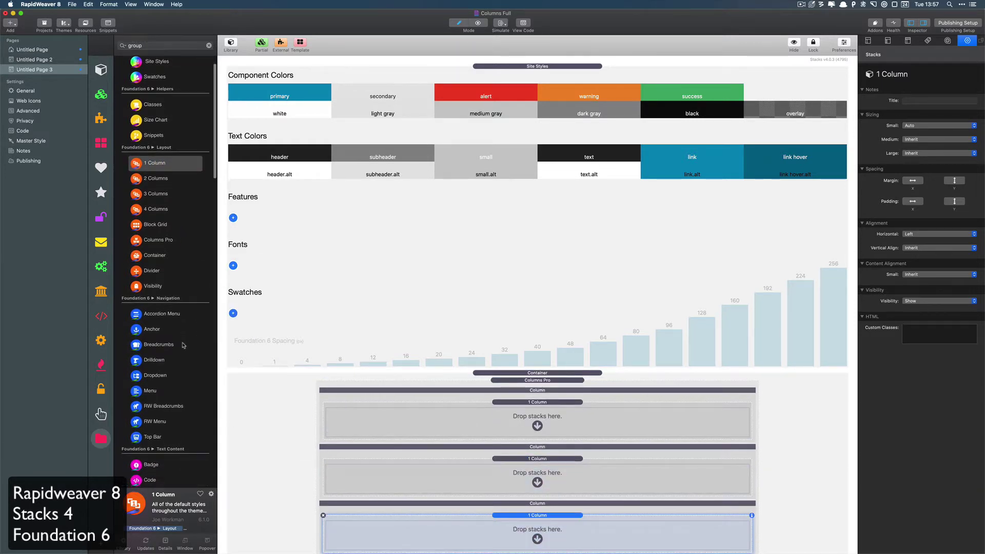
pyautogui.scroll(-4, 182, 346)
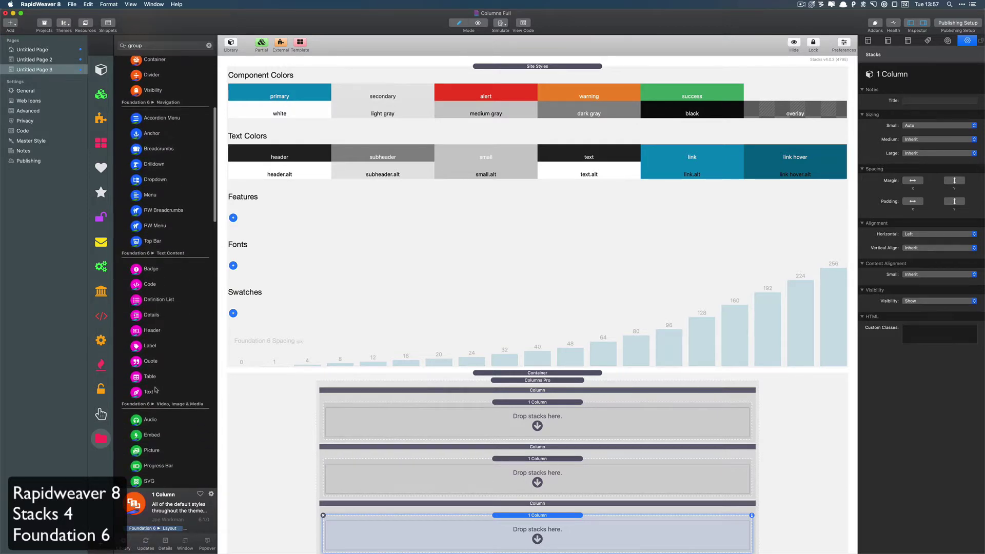
pyautogui.moveTo(152, 393); pyautogui.dragTo(393, 418)
pyautogui.scroll(-1, 394, 419)
pyautogui.scroll(-2, 393, 419)
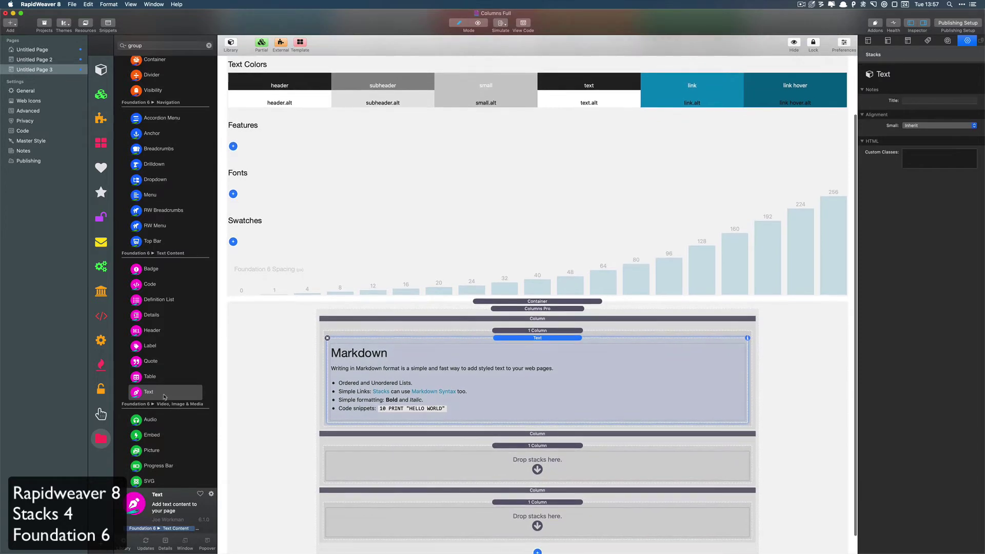
pyautogui.moveTo(164, 396); pyautogui.dragTo(392, 458)
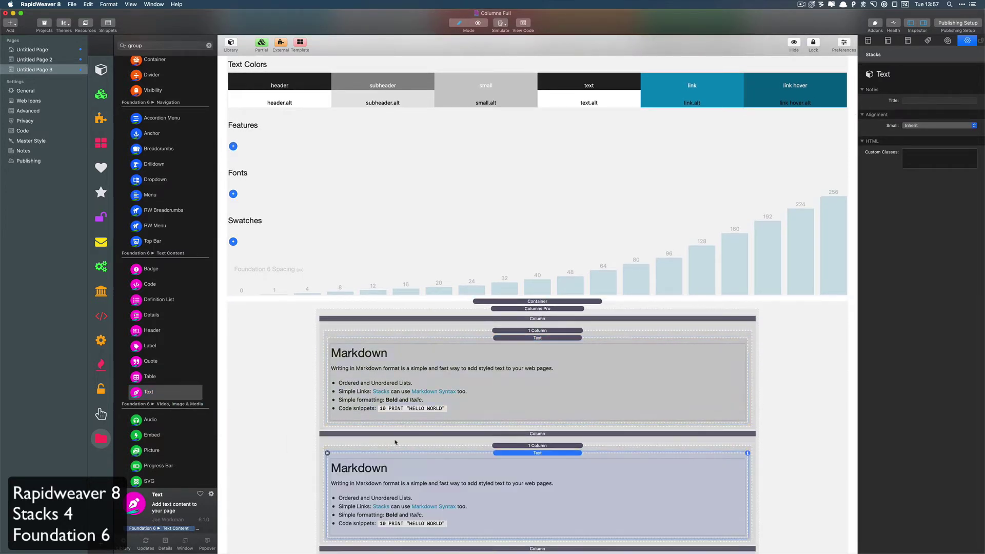
pyautogui.scroll(-2, 395, 442)
pyautogui.moveTo(149, 392); pyautogui.dragTo(379, 497)
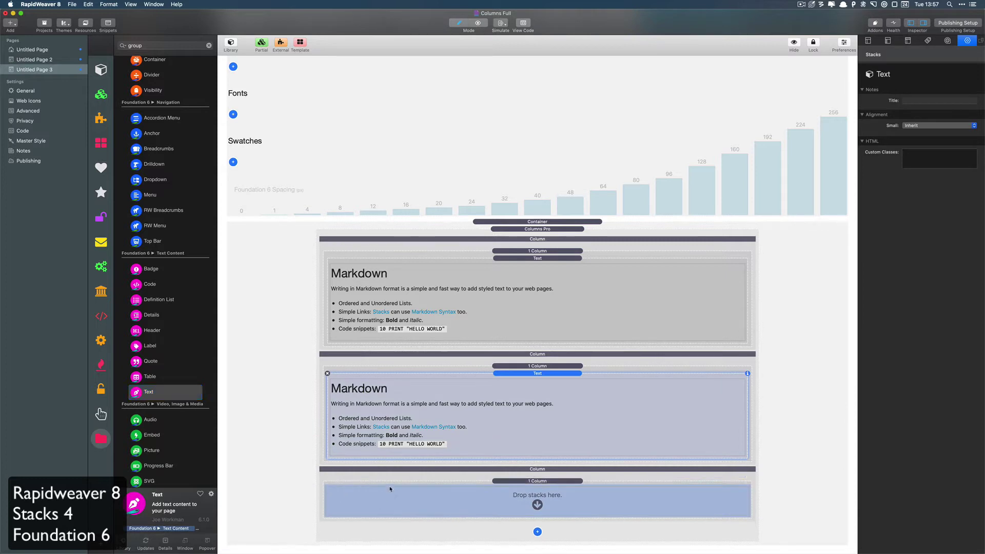
pyautogui.scroll(-2, 397, 458)
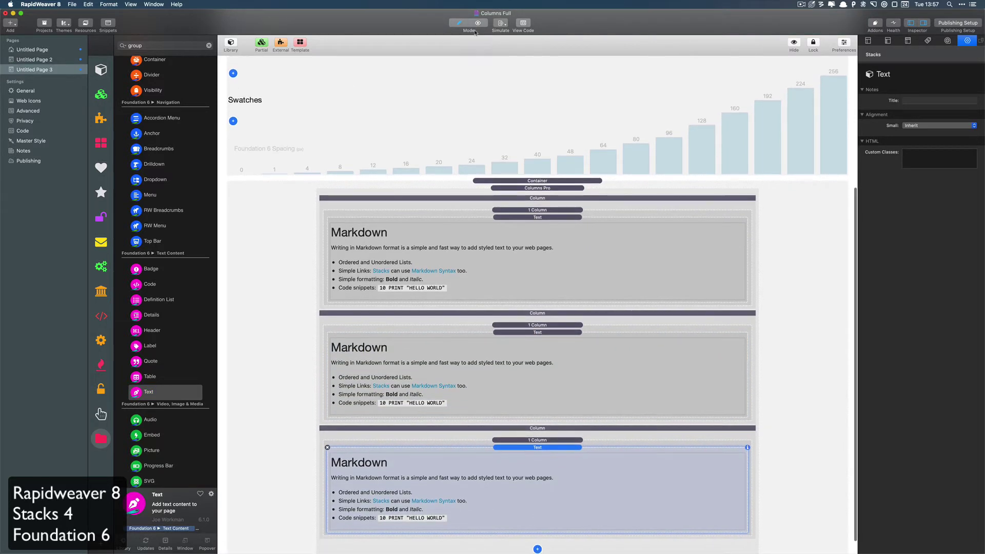
pyautogui.click(479, 24)
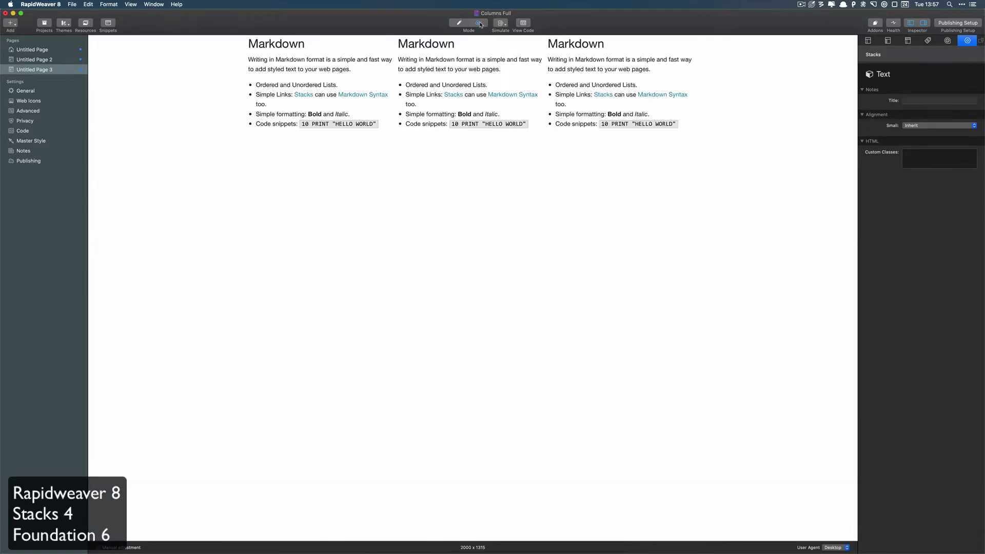
# Return to editing and replace the first column's Markdown sample with two copies of the "Nibh mauris cursus" placeholder paragraph
pyautogui.click(456, 24)
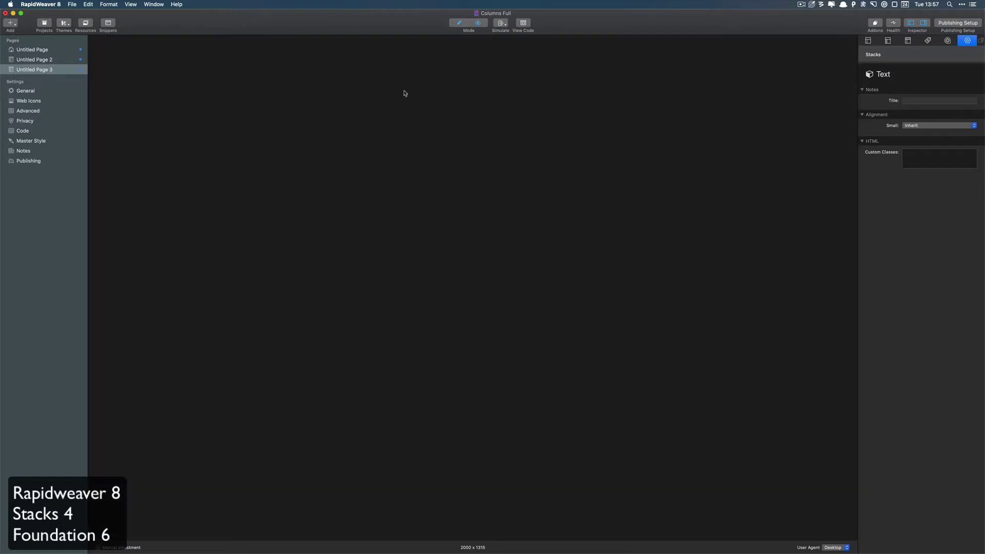
pyautogui.doubleClick(385, 255)
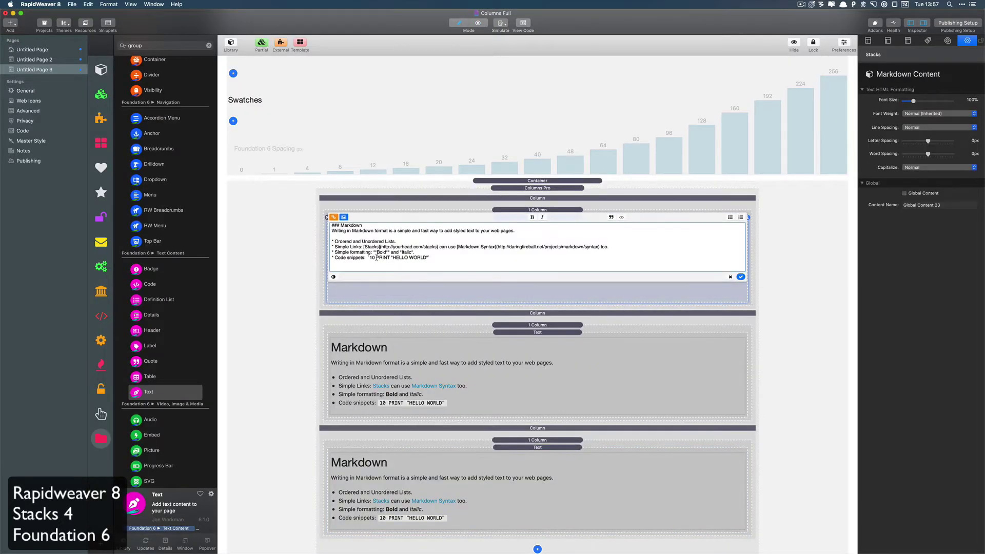
pyautogui.press('super+a')
pyautogui.press('super+c')
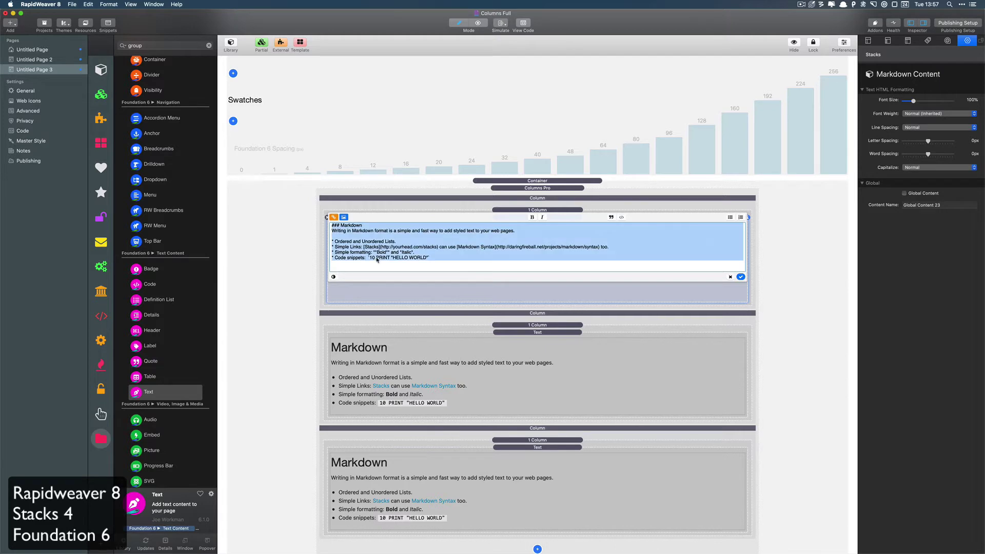
pyautogui.press('BackSpace')
pyautogui.write('ipsum dolor sit.')
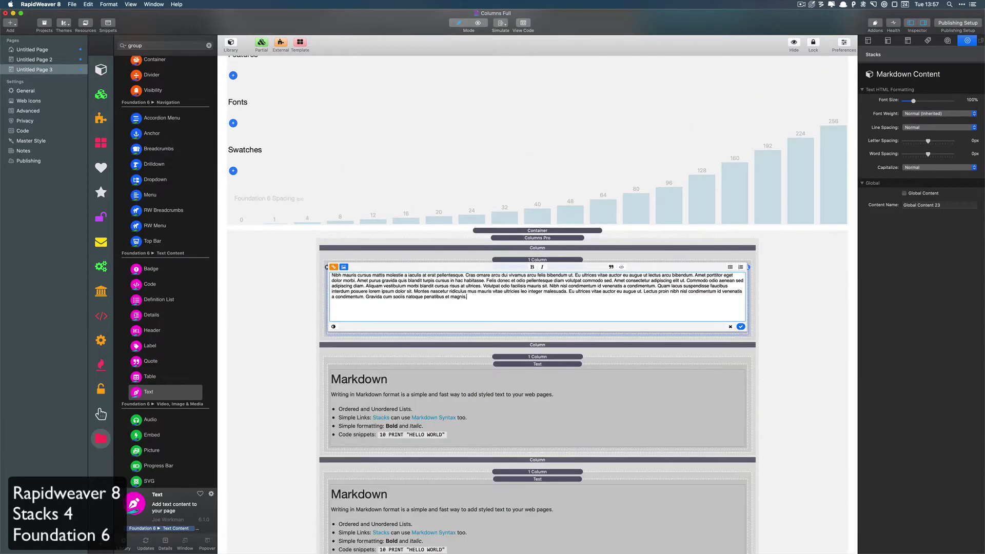
pyautogui.write('ipsum')
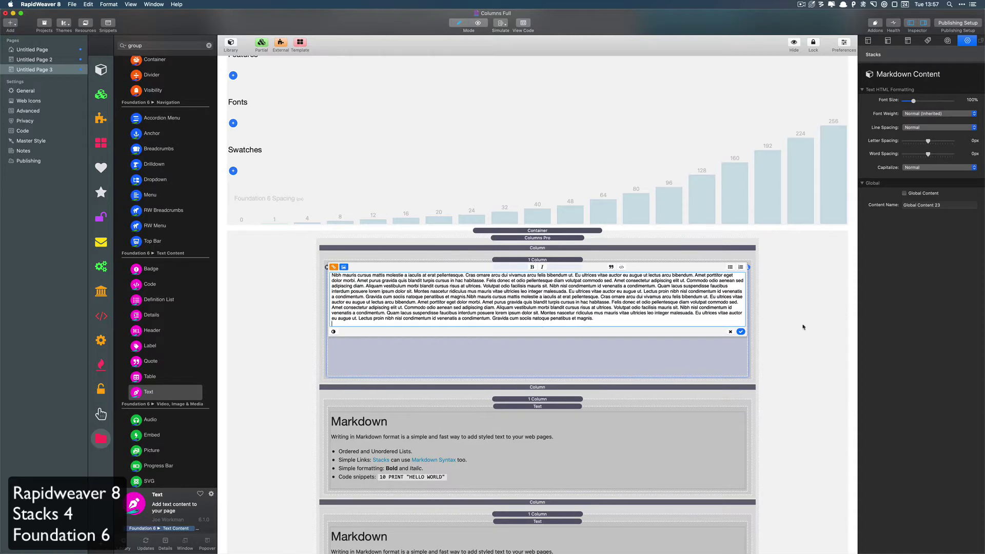
pyautogui.click(741, 332)
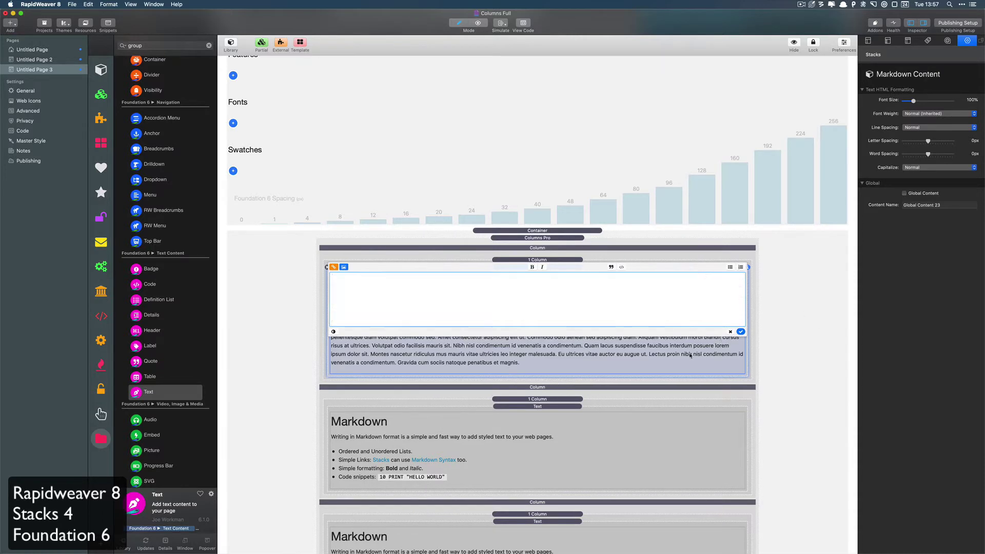
# Replace the second column's Markdown sample with one copy of the "Nibh mauris cursus" placeholder paragraph
pyautogui.doubleClick(443, 442)
pyautogui.press('super+v')
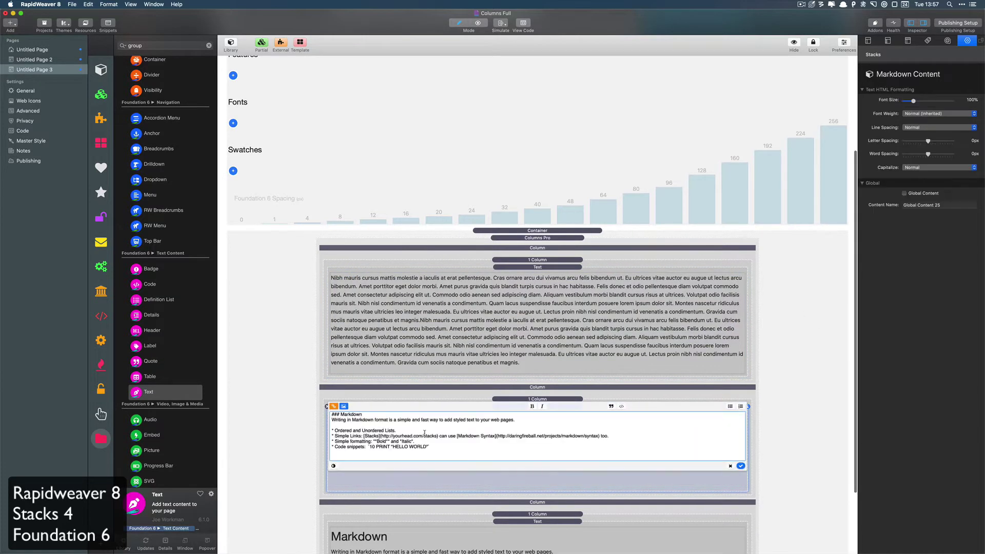
pyautogui.press('super+a')
pyautogui.write('ip')
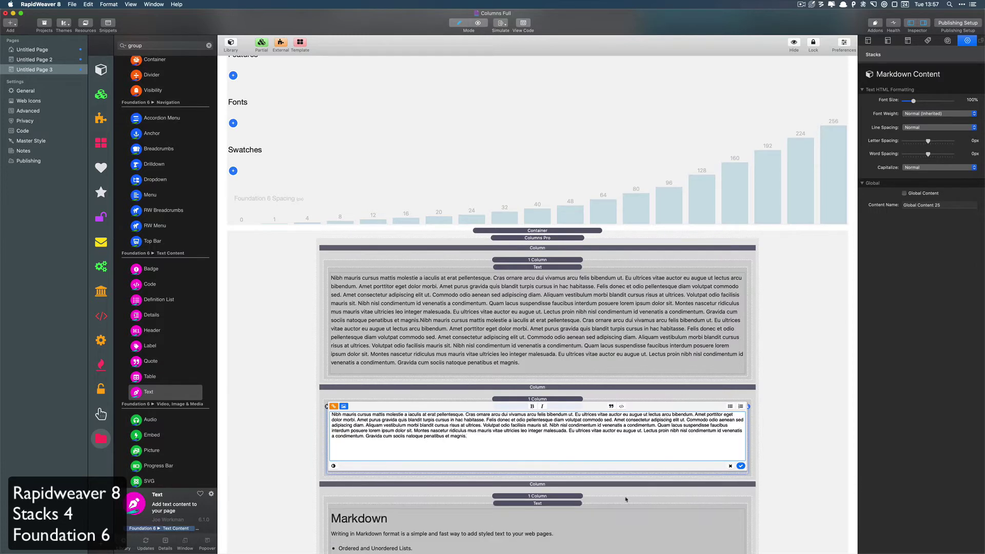
pyautogui.click(741, 466)
# Replace the third column's Markdown sample with the placeholder paragraph plus a partial second copy ending at "Eu ultrices vitae", and preview the page
pyautogui.scroll(-3, 513, 462)
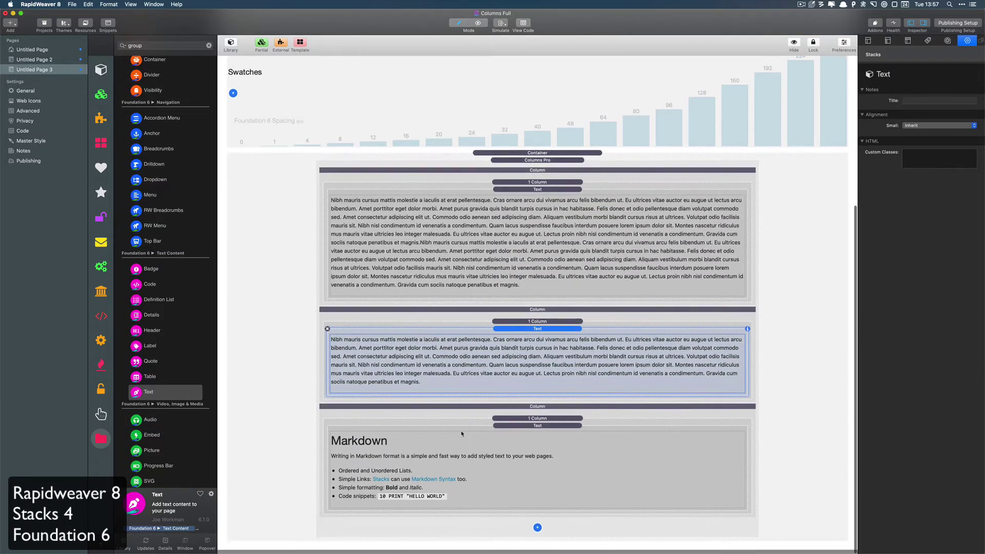
pyautogui.click(459, 469)
pyautogui.doubleClick(459, 469)
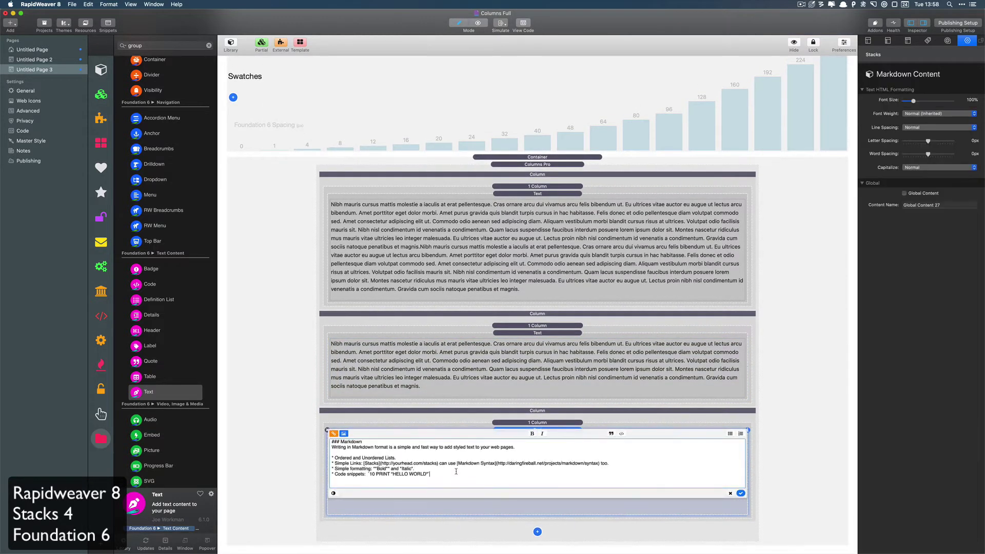
pyautogui.press('super+a')
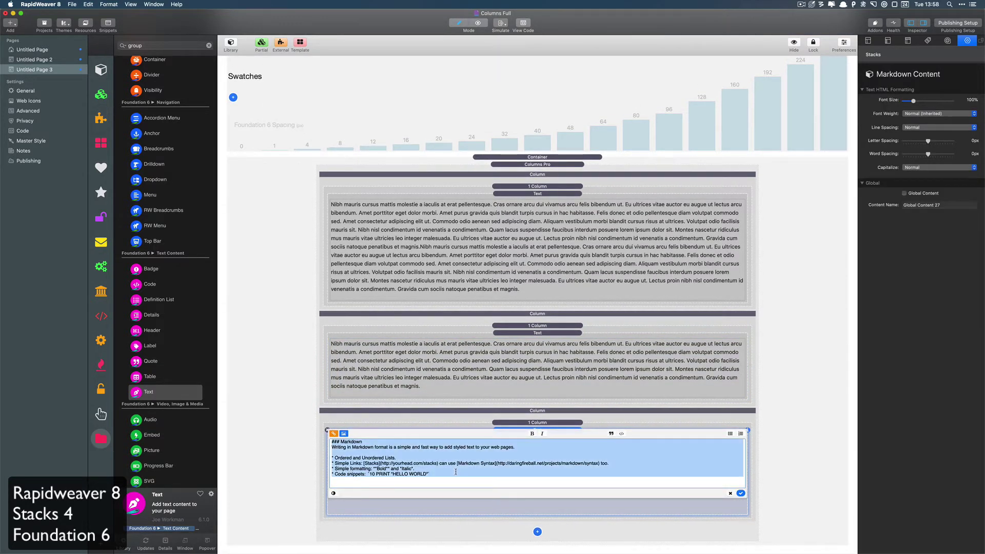
pyautogui.write('ipsom')
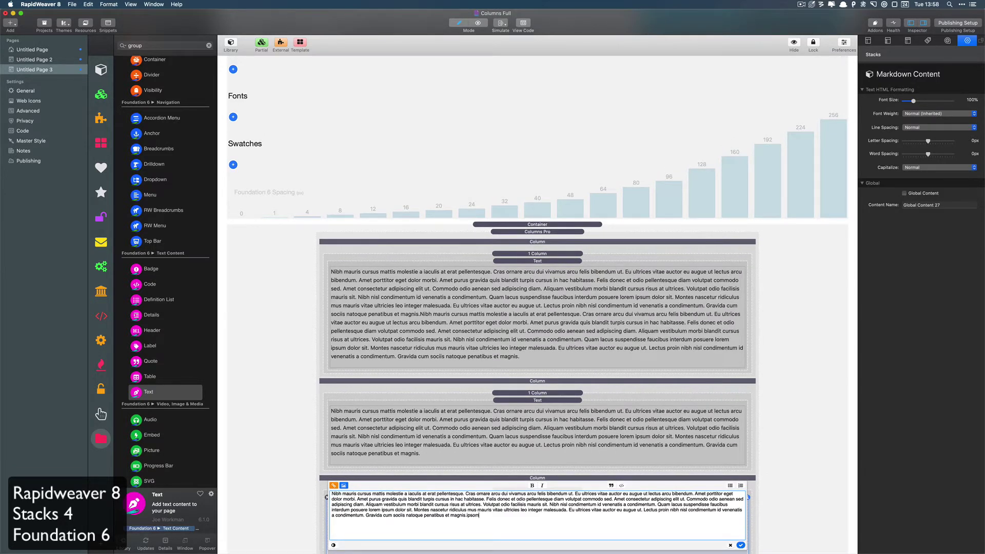
pyautogui.write('ipsom')
pyautogui.press('Return')
pyautogui.moveTo(592, 534); pyautogui.dragTo(334, 514)
pyautogui.press('BackSpace')
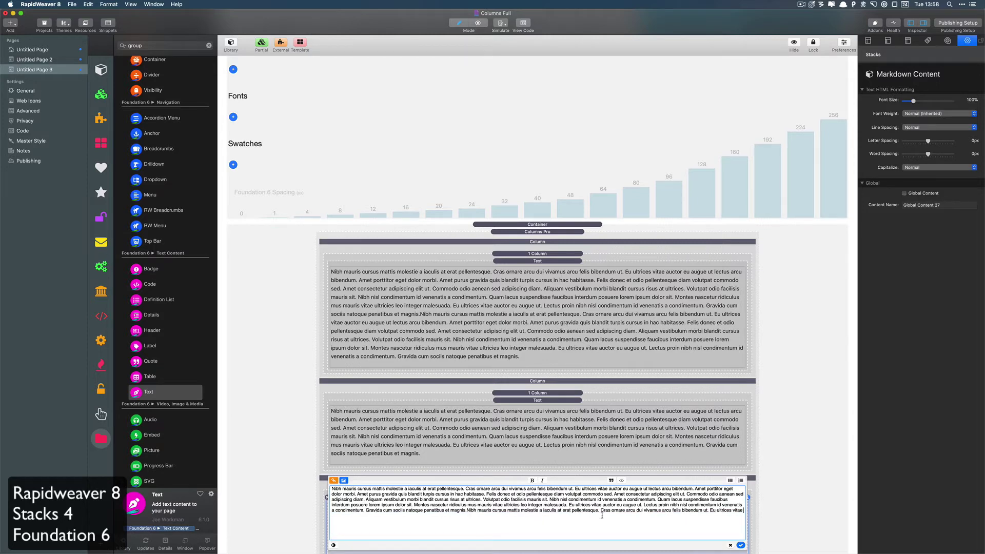
pyautogui.click(741, 544)
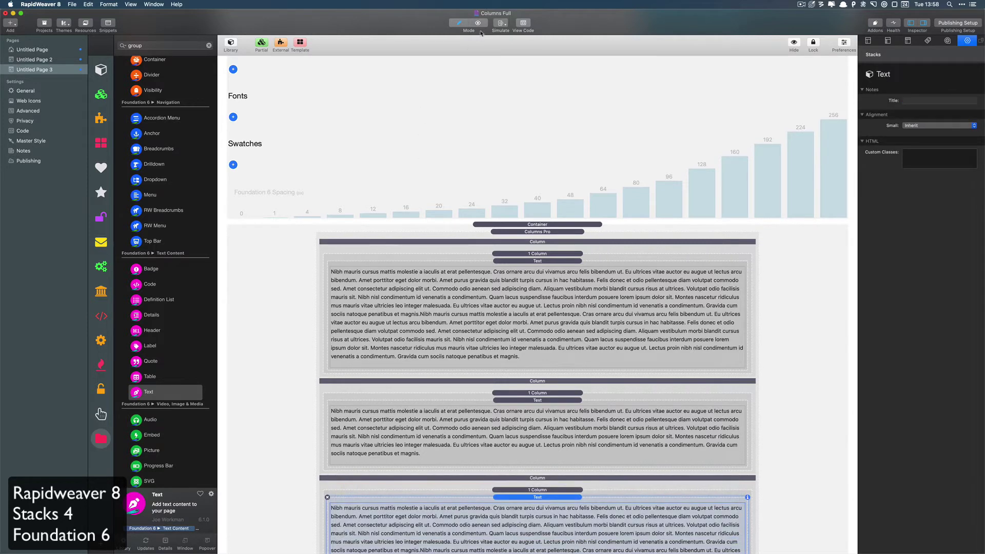
pyautogui.click(478, 22)
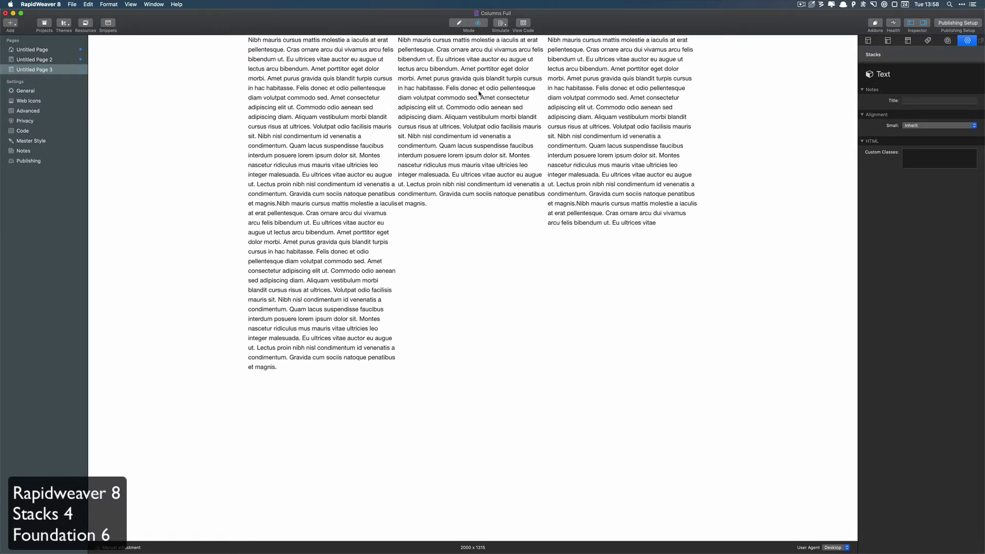
# Return to editing and add a Background swatch with a Nickel color fill and the class grey-back
pyautogui.click(458, 24)
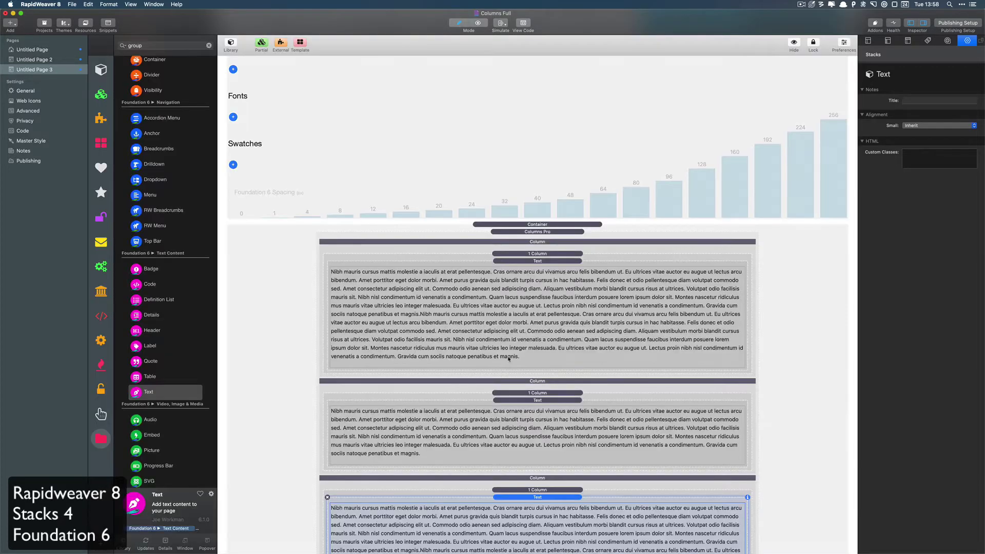
pyautogui.scroll(2, 509, 359)
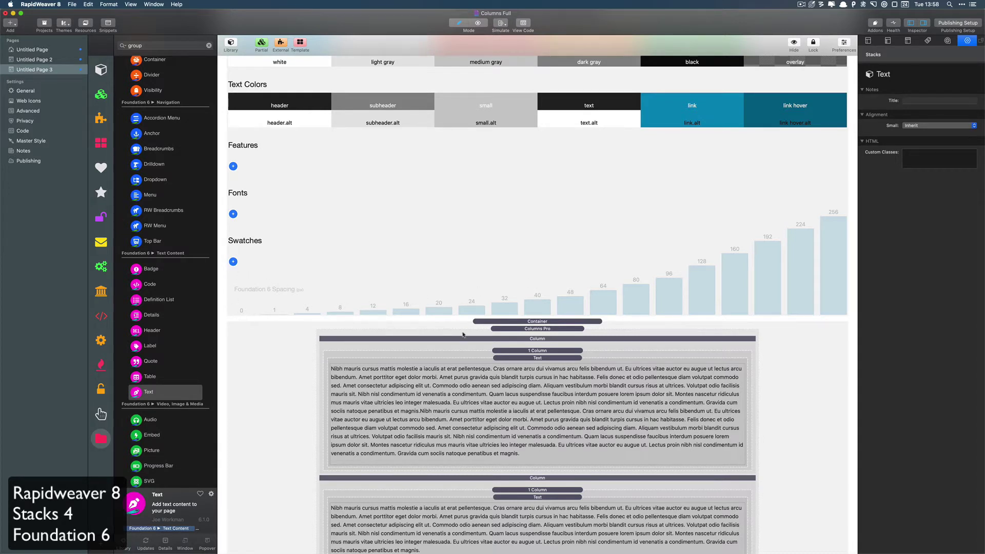
pyautogui.click(233, 262)
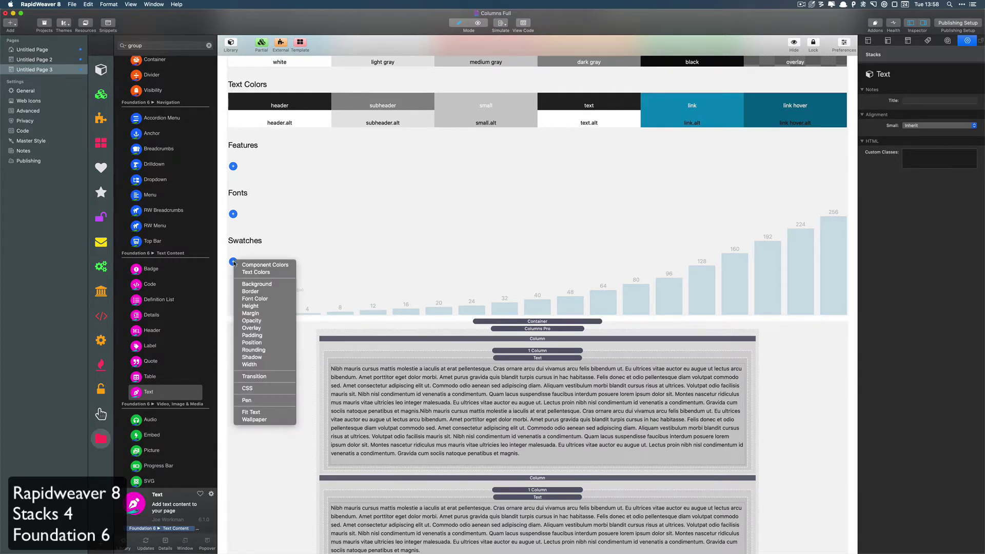
pyautogui.click(255, 285)
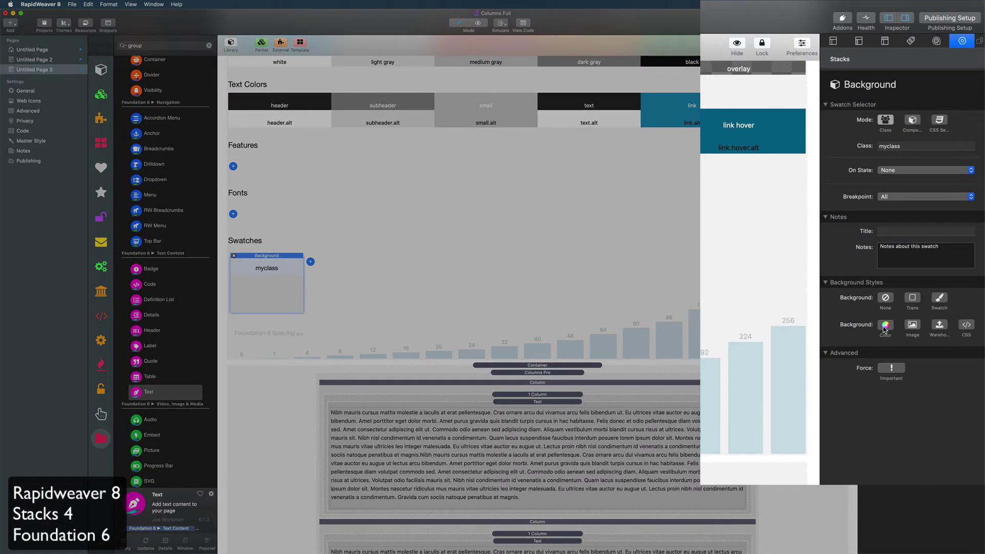
pyautogui.click(884, 329)
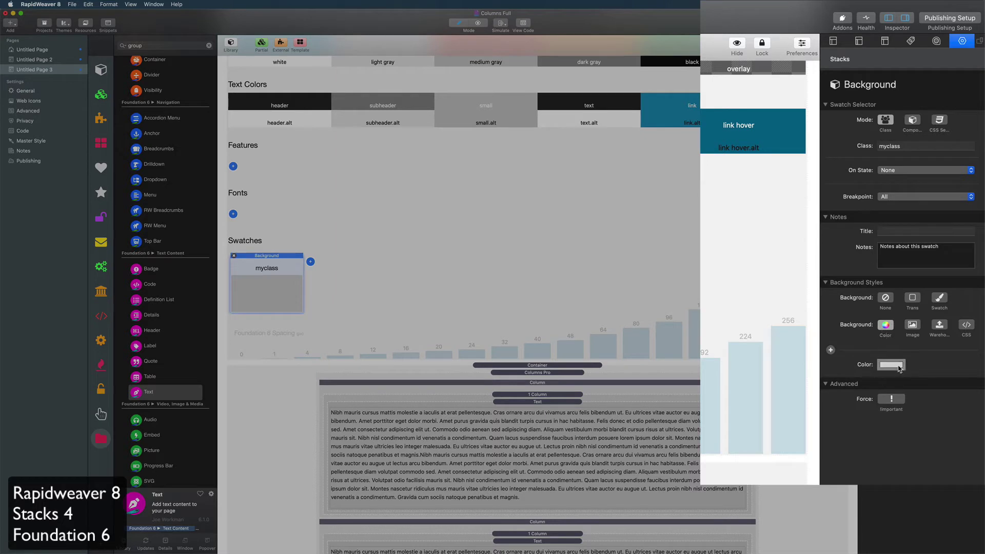
pyautogui.click(898, 369)
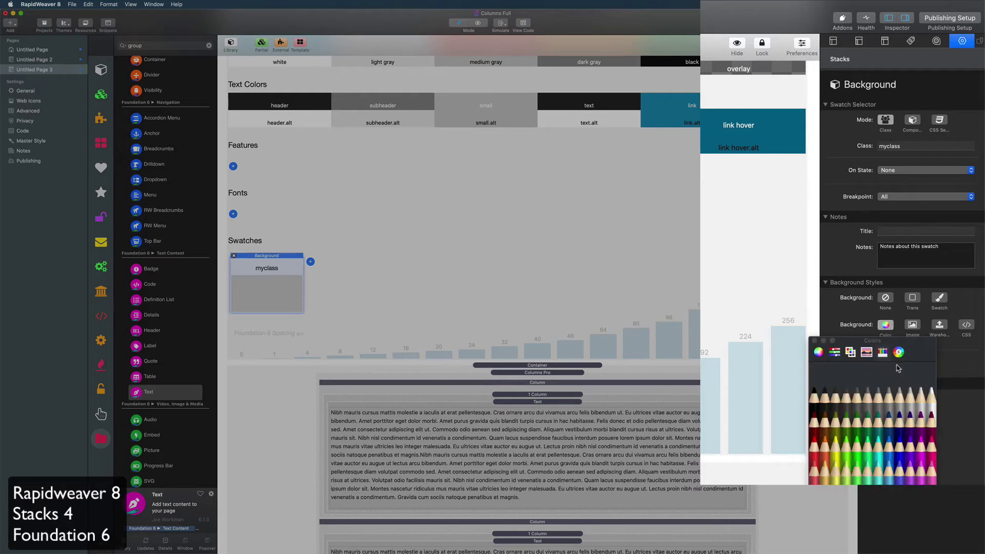
pyautogui.click(889, 405)
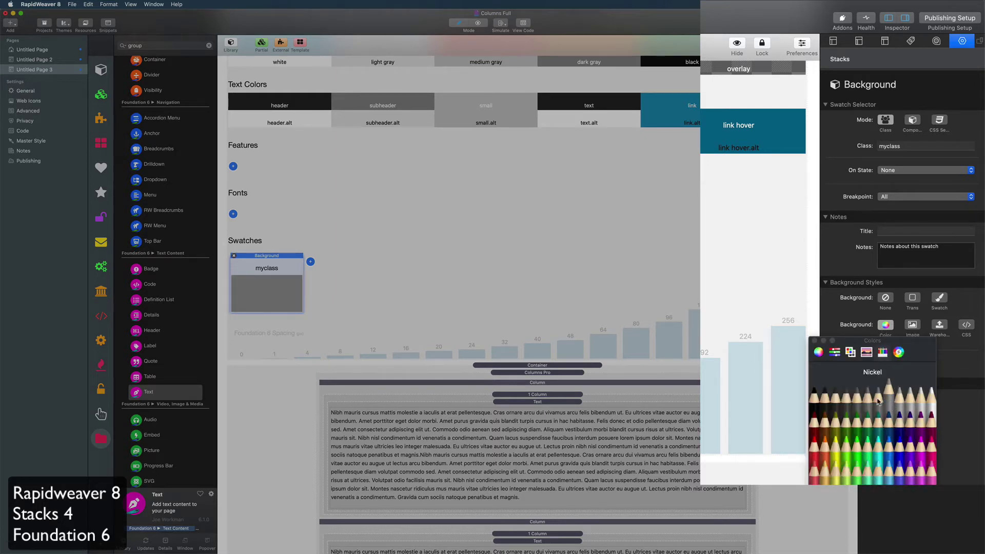
pyautogui.click(815, 341)
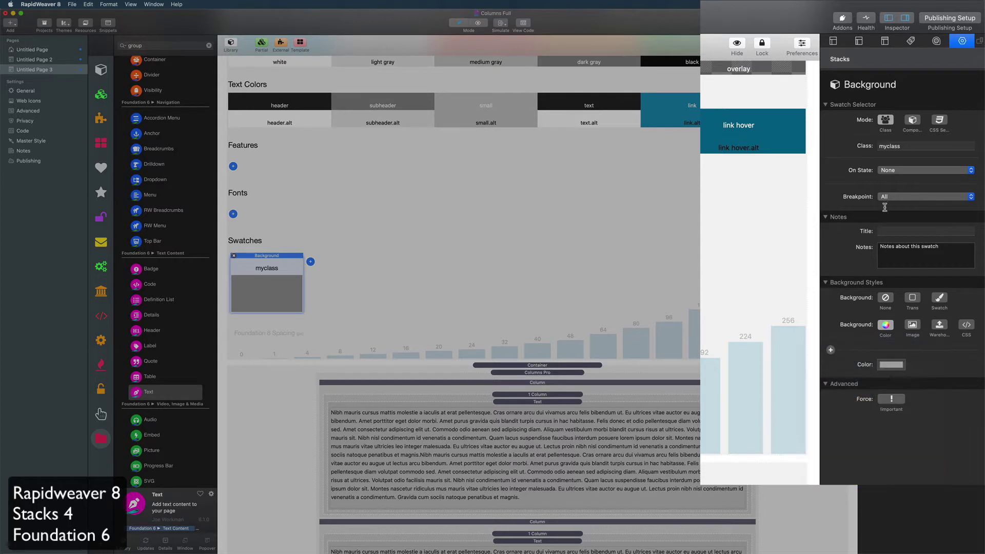
pyautogui.click(908, 146)
pyautogui.write('grey-back')
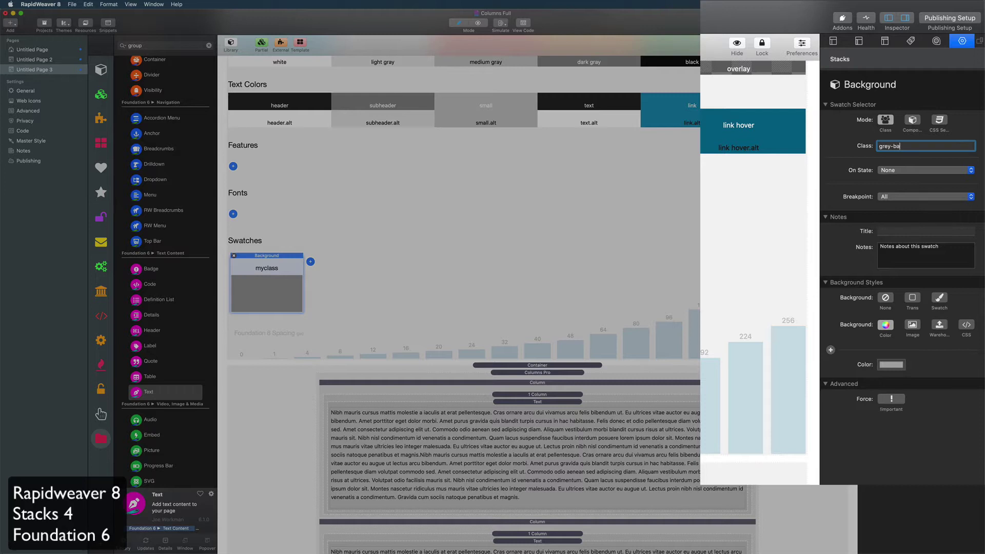
pyautogui.press('Return')
# Add a second Background swatch with an Ice color fill and the class blue-back
pyautogui.click(311, 263)
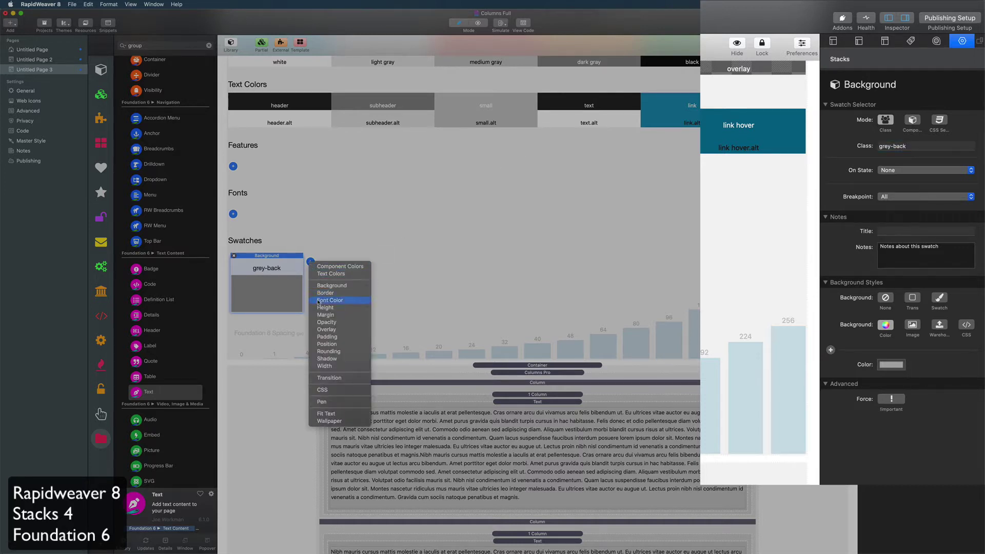
pyautogui.click(319, 285)
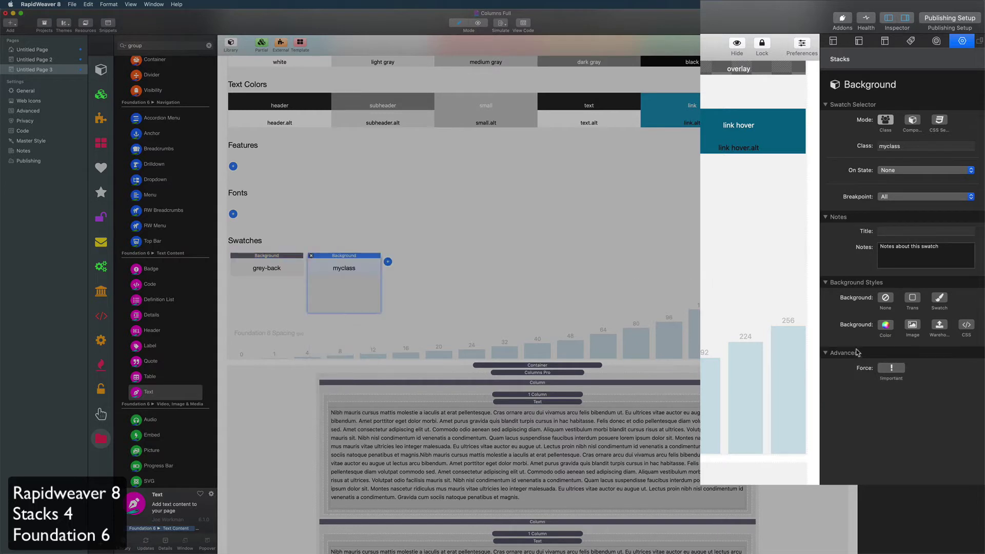
pyautogui.click(883, 326)
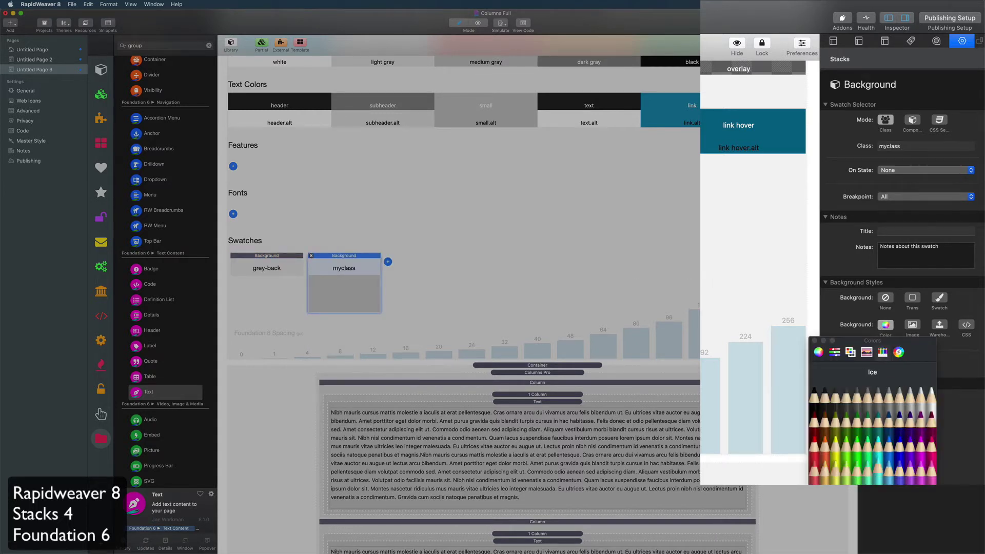
pyautogui.click(878, 462)
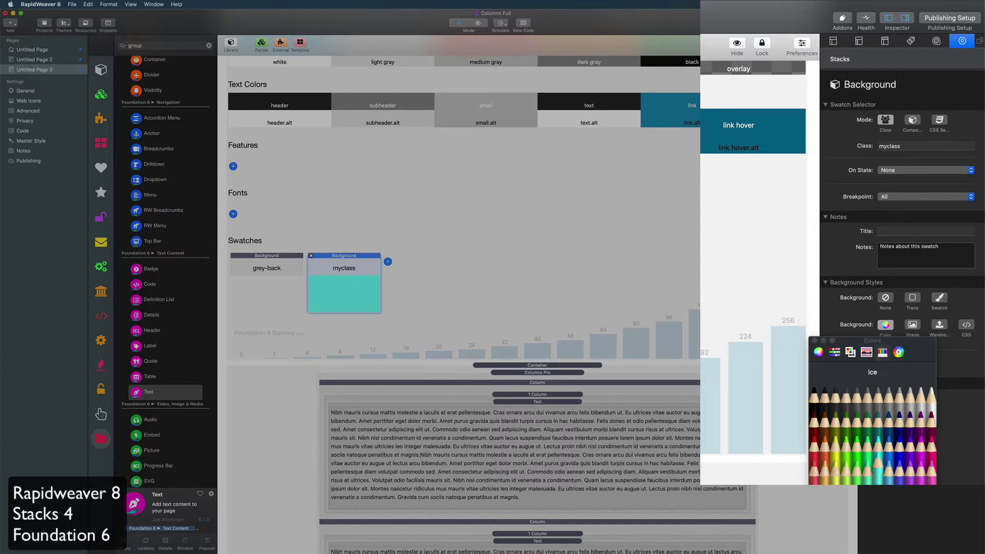
pyautogui.click(814, 340)
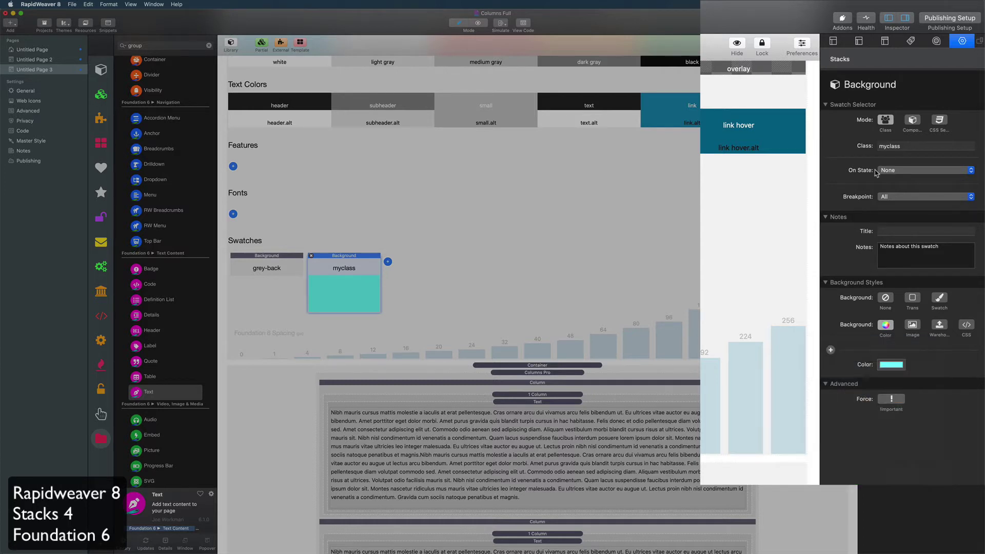
pyautogui.click(906, 147)
pyautogui.write('blue-back')
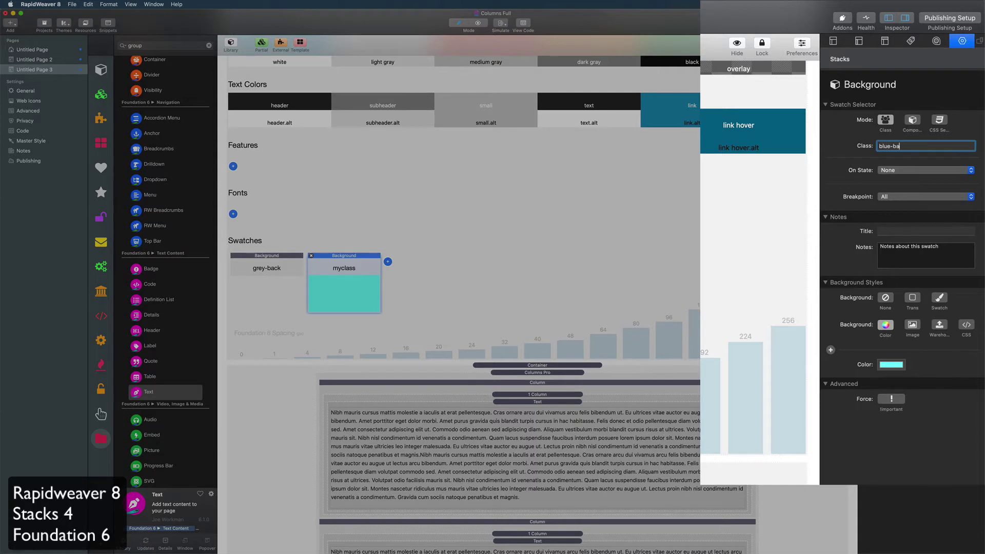
pyautogui.press('Return')
# Add a third Background swatch with a Lime color fill and the class green-back
pyautogui.click(388, 262)
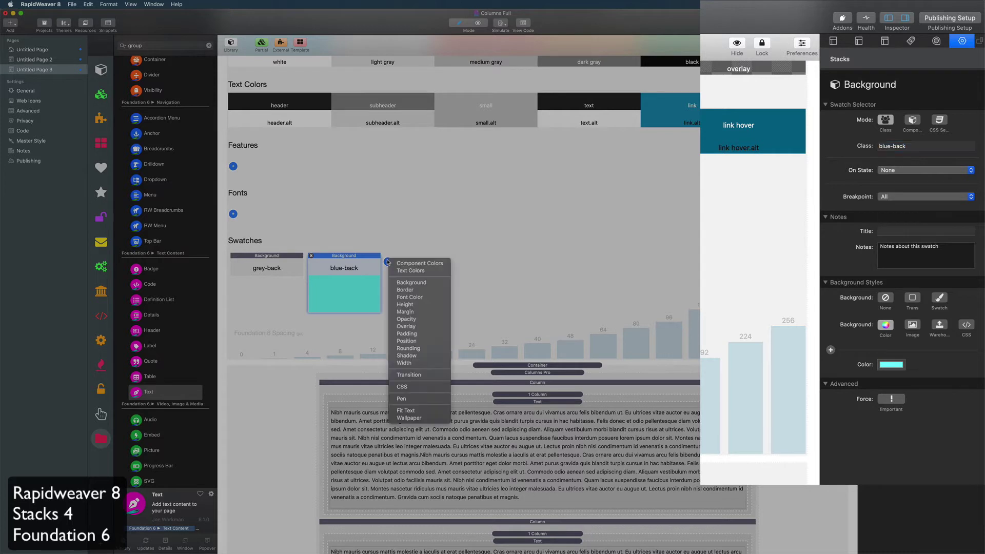
pyautogui.click(405, 282)
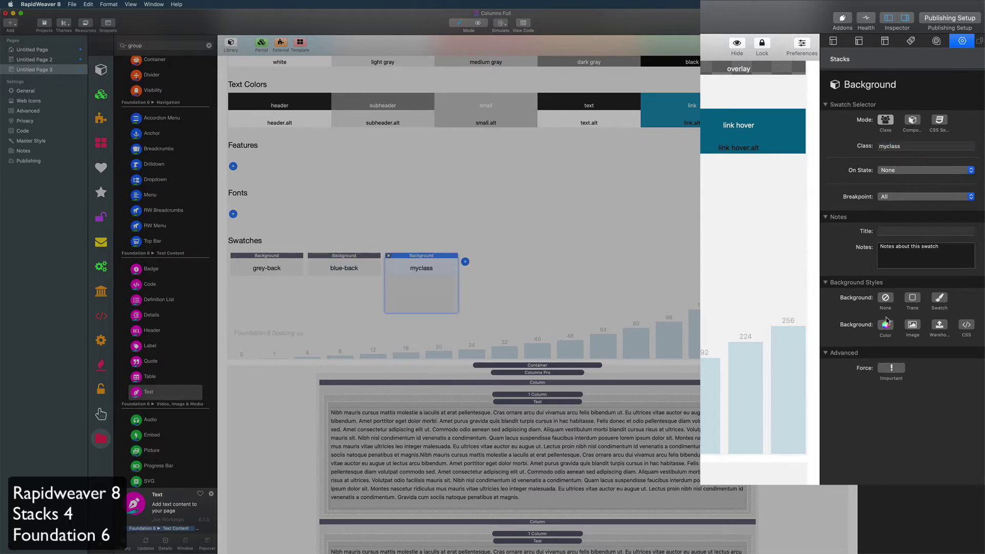
pyautogui.click(883, 328)
pyautogui.click(894, 367)
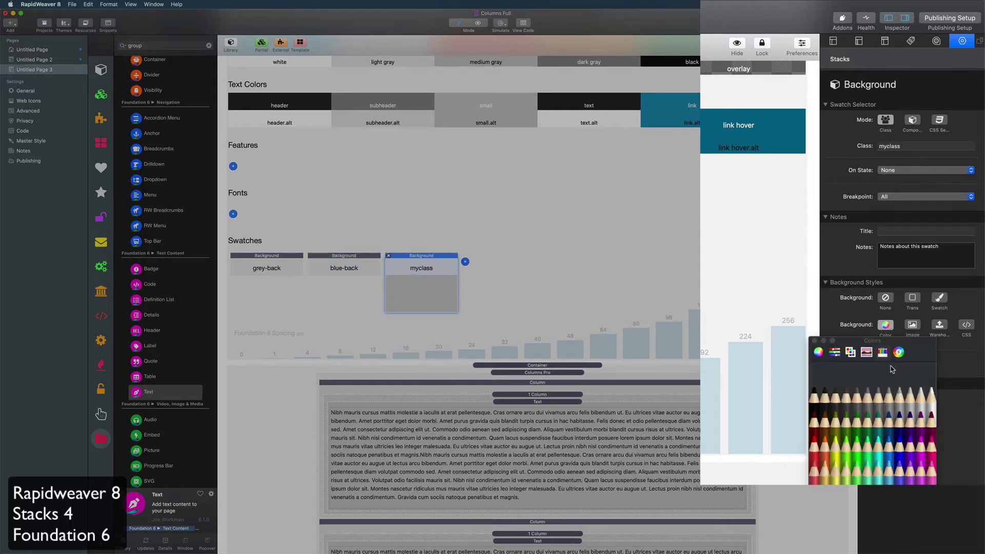
pyautogui.click(842, 459)
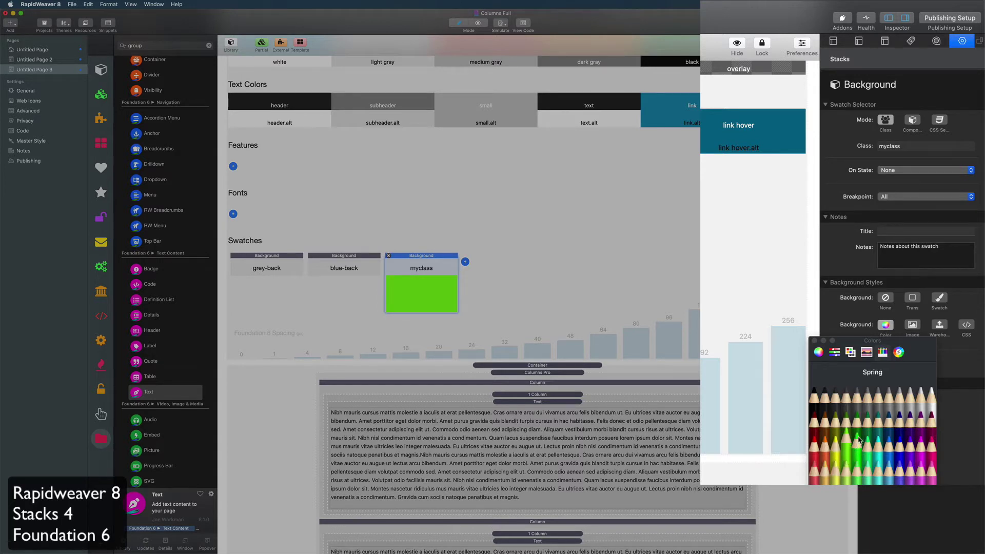
pyautogui.click(856, 417)
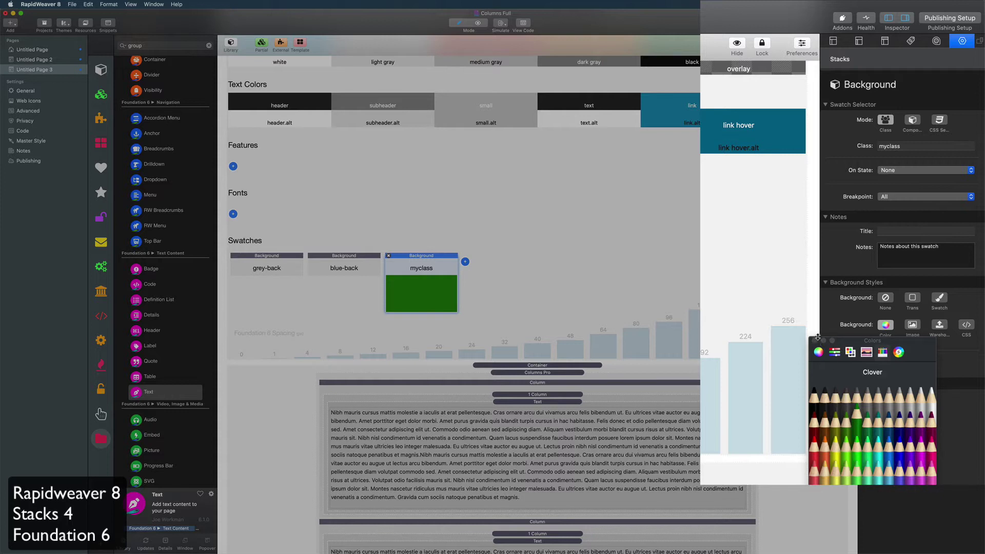
pyautogui.click(845, 437)
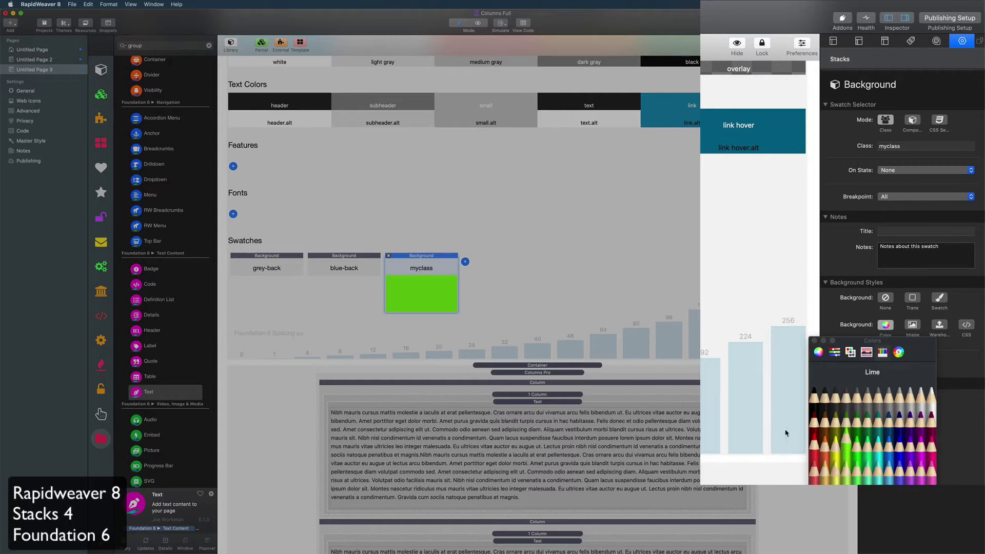
pyautogui.click(814, 340)
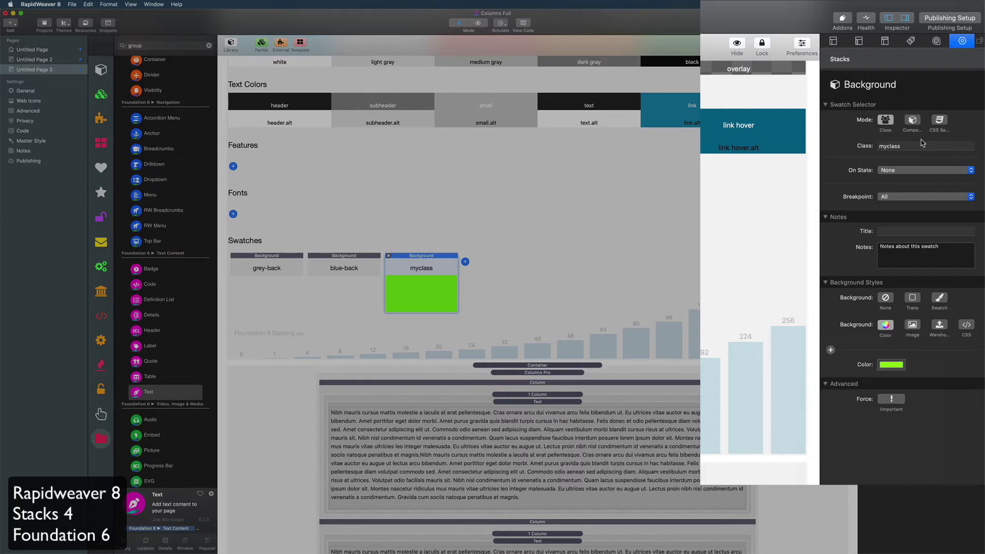
pyautogui.moveTo(902, 146); pyautogui.dragTo(855, 148)
pyautogui.write('green-back')
pyautogui.press('Return')
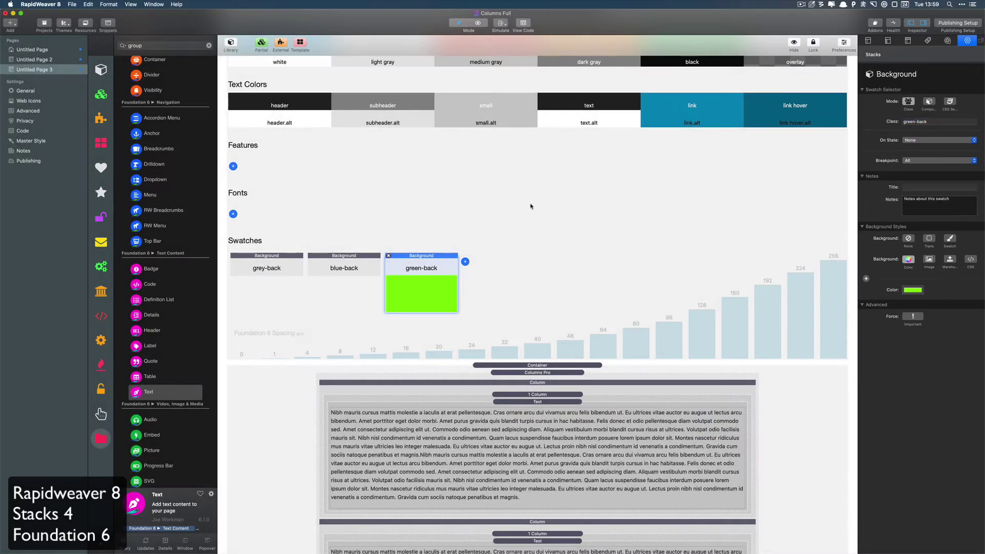
# Deselect the green-back swatch, preview the three text columns, and return to editing
pyautogui.click(531, 207)
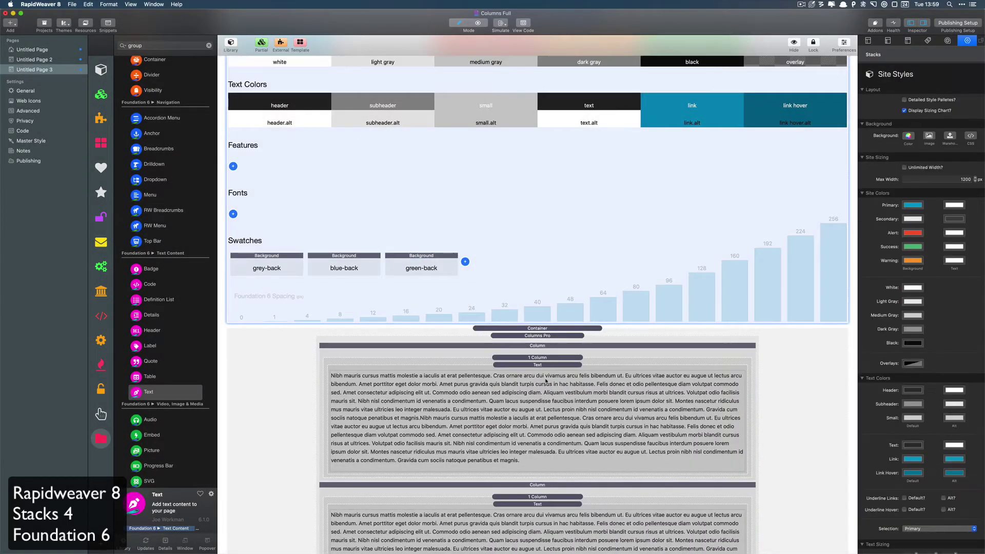
pyautogui.click(471, 24)
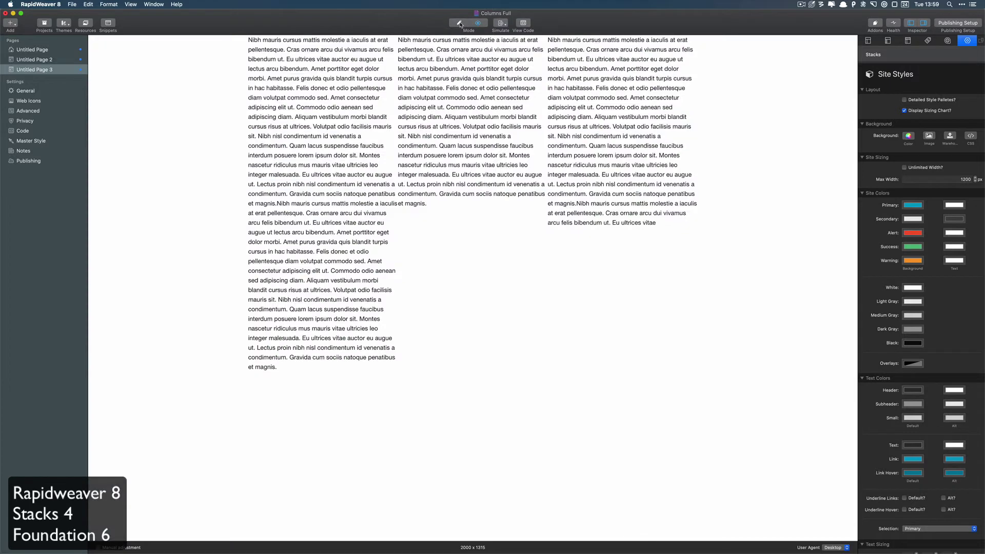
pyautogui.click(460, 24)
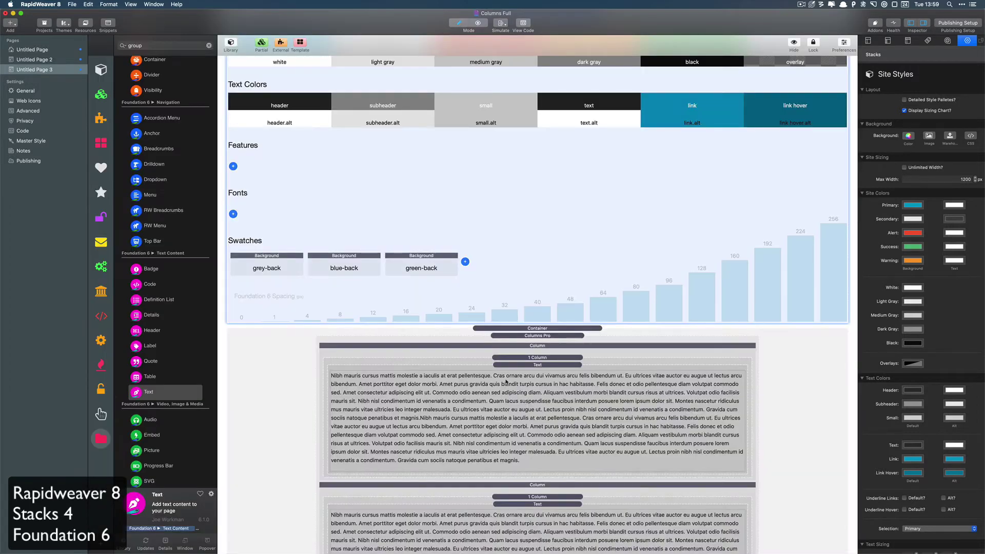
# Assign the custom class grey-back to the 1 Column stack in the first column
pyautogui.click(564, 383)
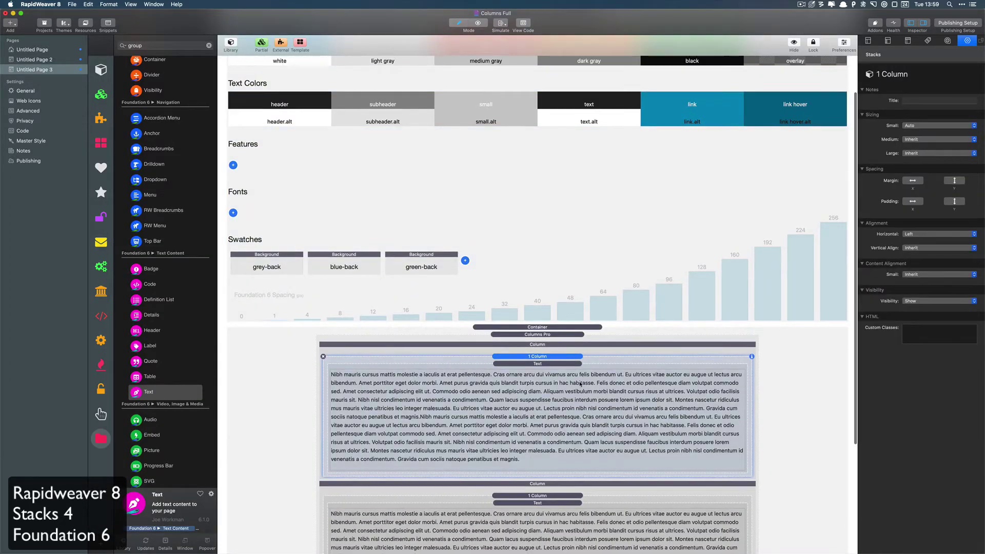
pyautogui.scroll(-1, 580, 383)
pyautogui.click(942, 333)
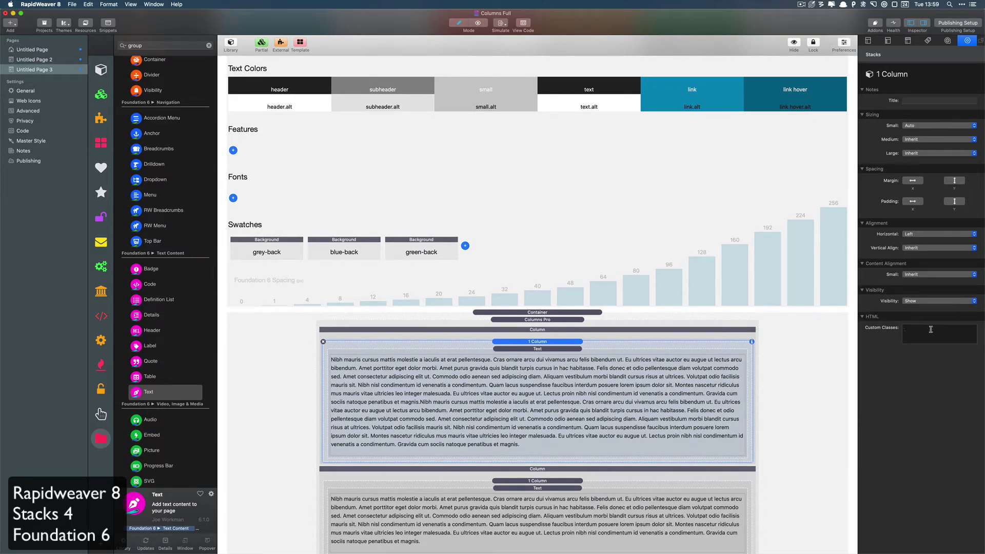
pyautogui.click(930, 330)
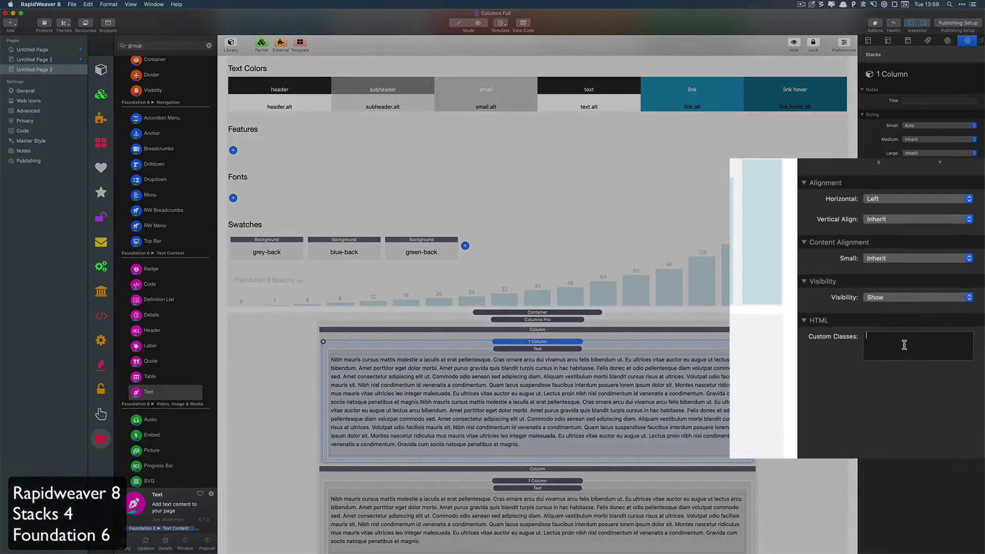
pyautogui.write('gre')
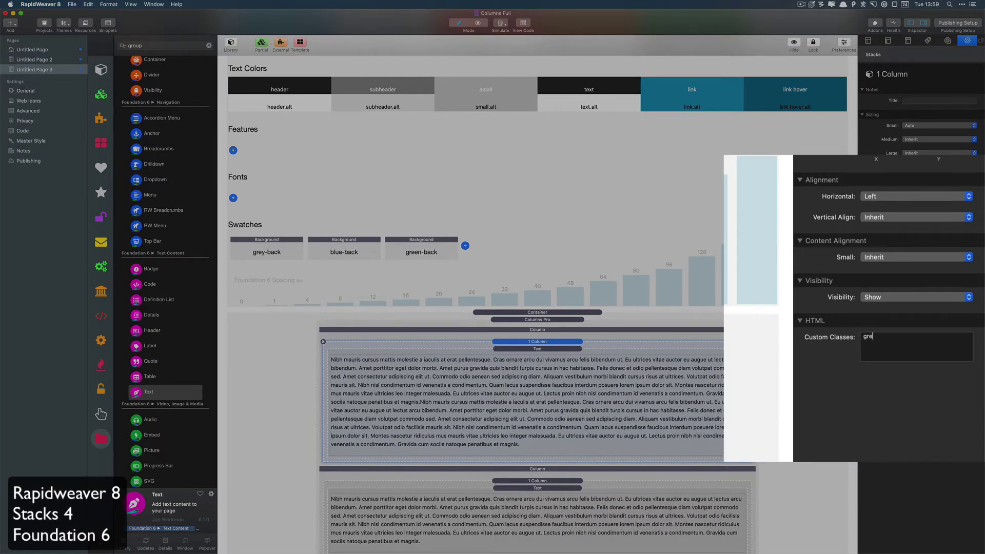
pyautogui.write('y-back')
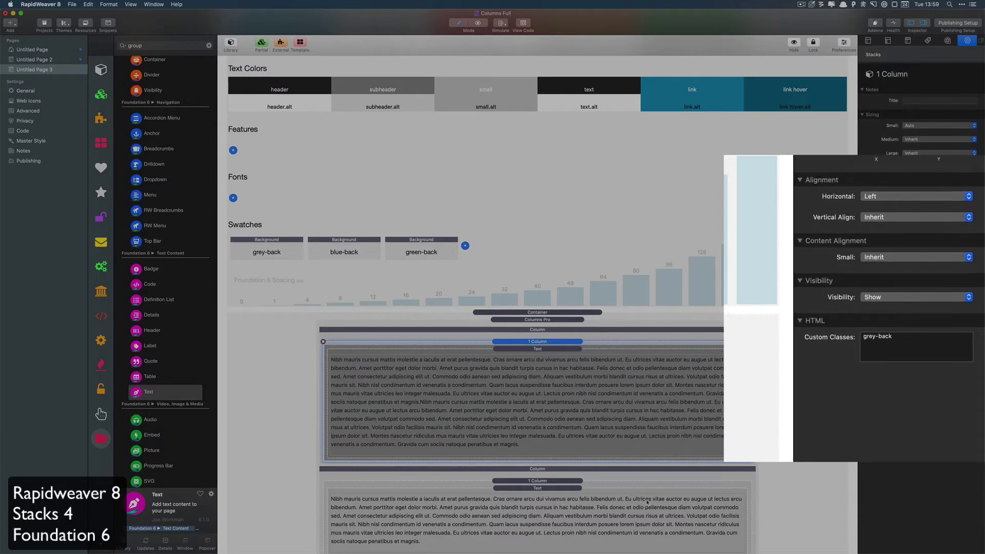
# Assign the custom class blue-back to the 1 Column stack in the second column
pyautogui.scroll(-2, 626, 463)
pyautogui.click(626, 463)
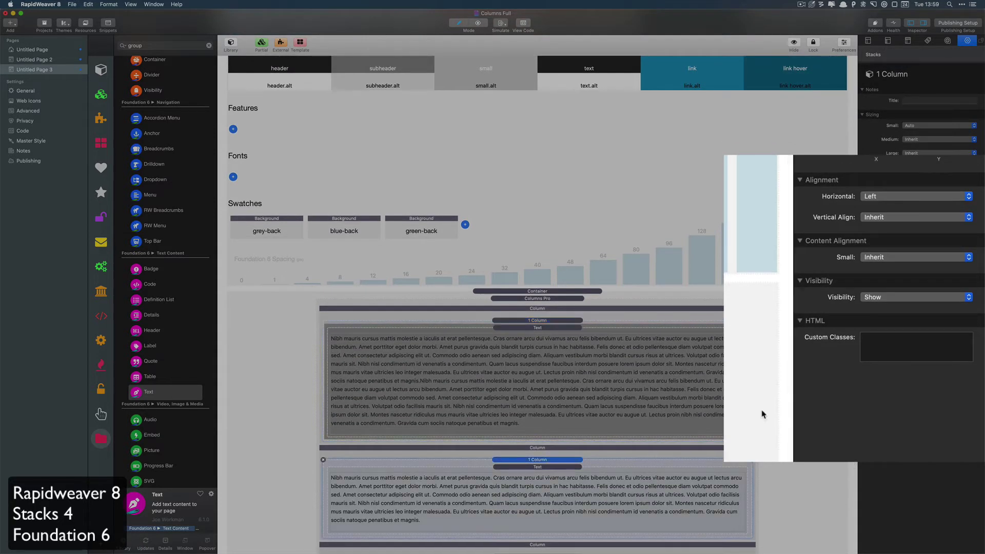
pyautogui.click(896, 345)
pyautogui.write('blue-back')
pyautogui.press('Return')
# Assign the custom class green-back to the 1 Column stack in the third column
pyautogui.scroll(-4, 585, 392)
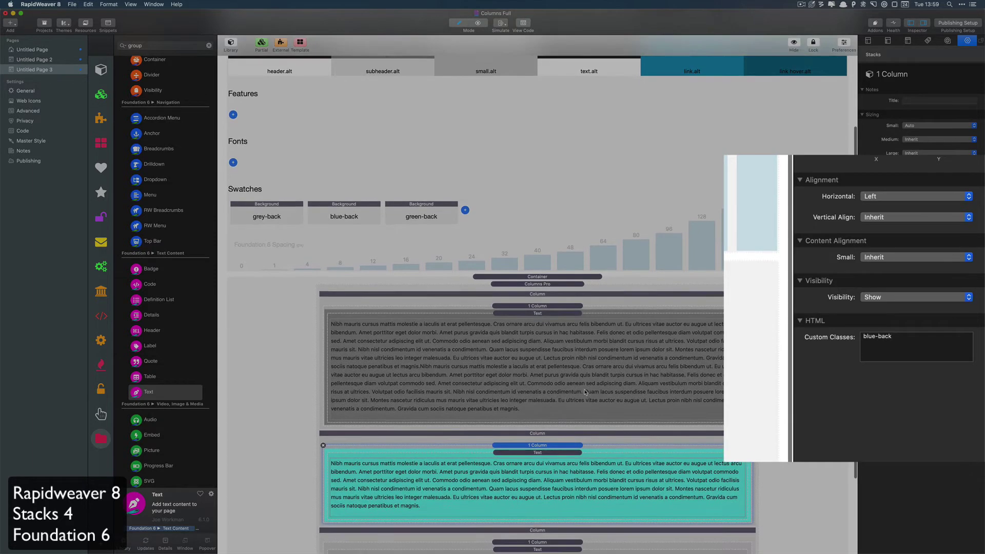
pyautogui.click(592, 460)
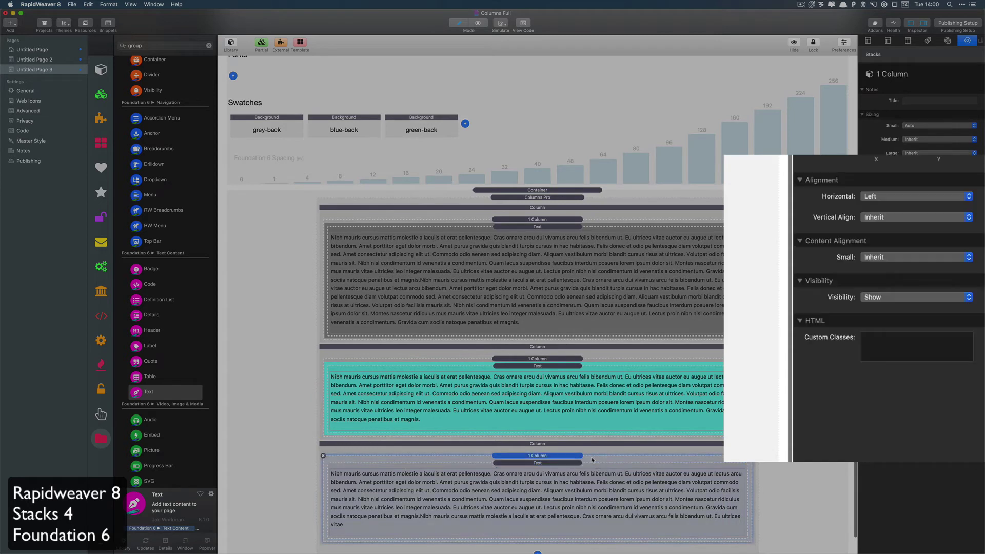
pyautogui.click(895, 342)
pyautogui.write('green')
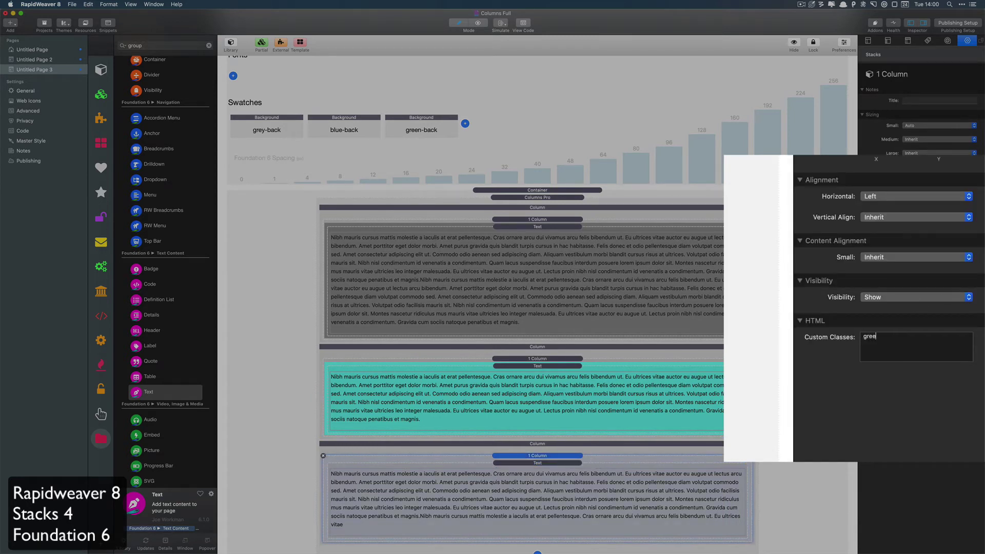
pyautogui.write('-back')
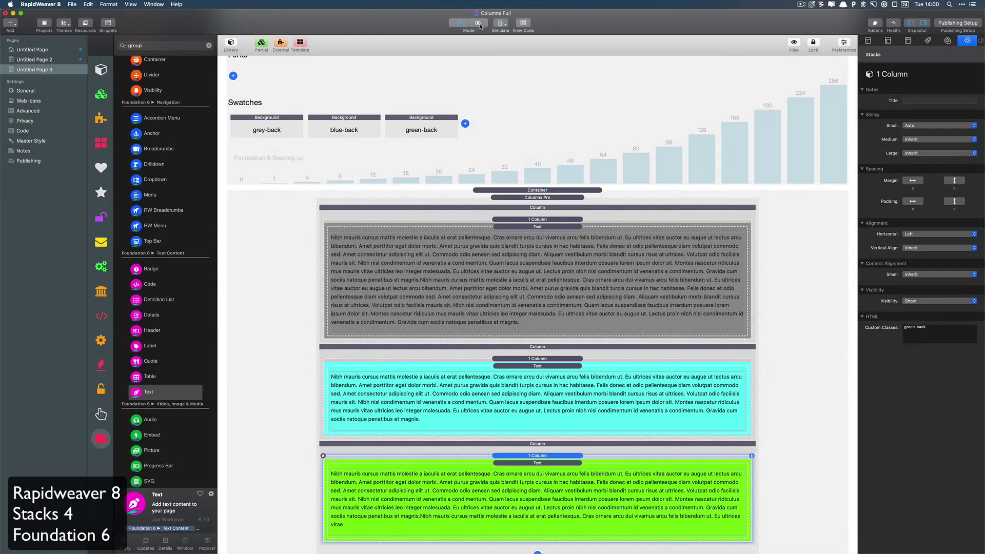
# Preview the three colored columns, return to editing, and select the 1 Column stack in the first column
pyautogui.click(478, 23)
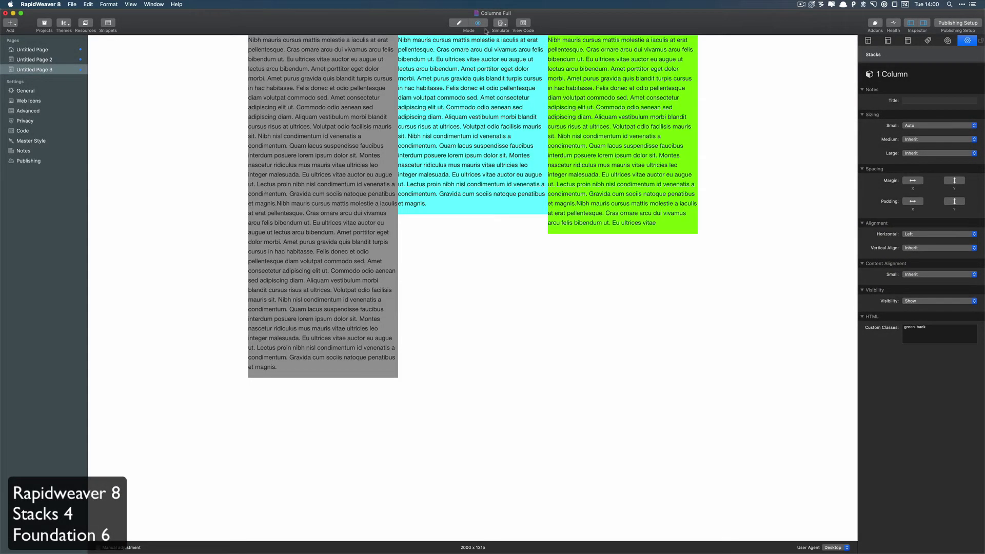
pyautogui.click(457, 25)
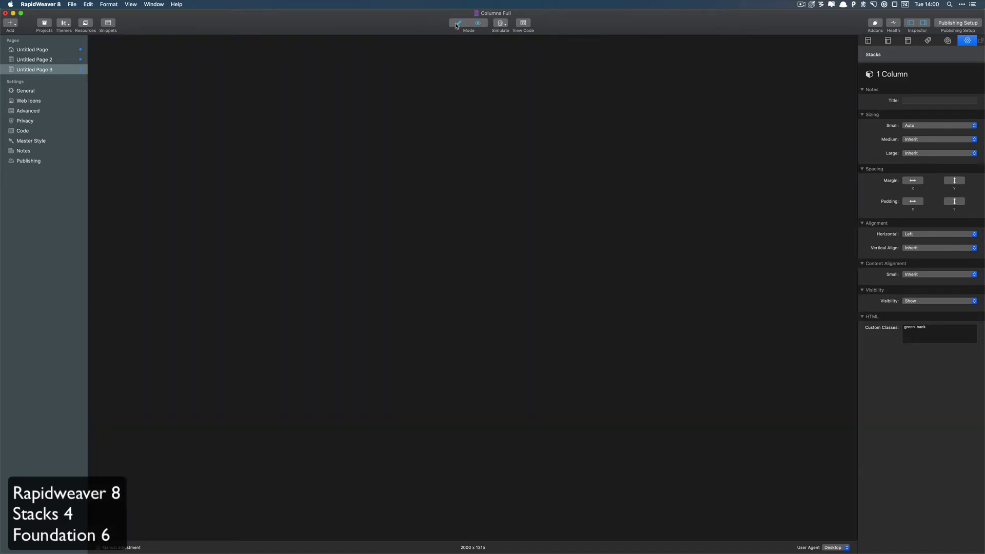
pyautogui.scroll(5, 626, 321)
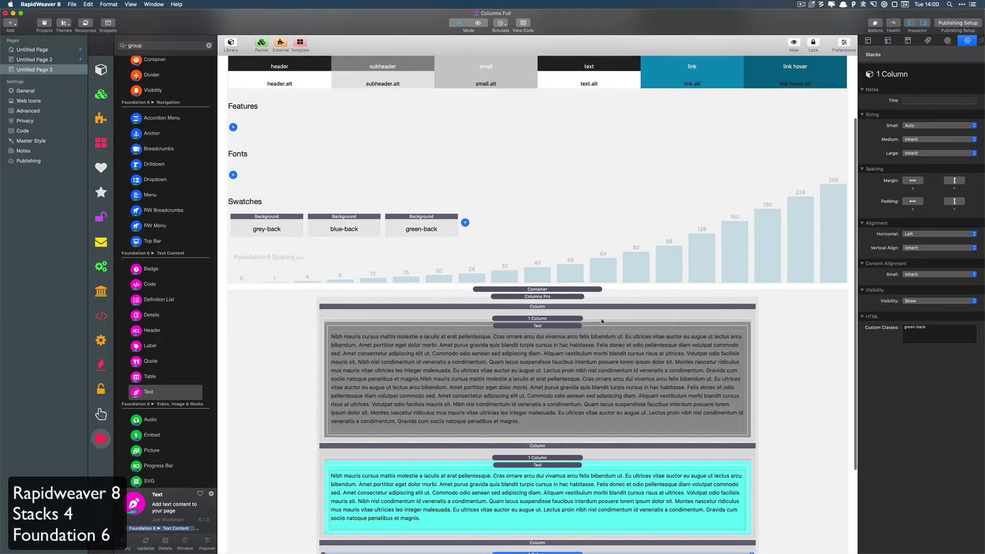
pyautogui.click(601, 320)
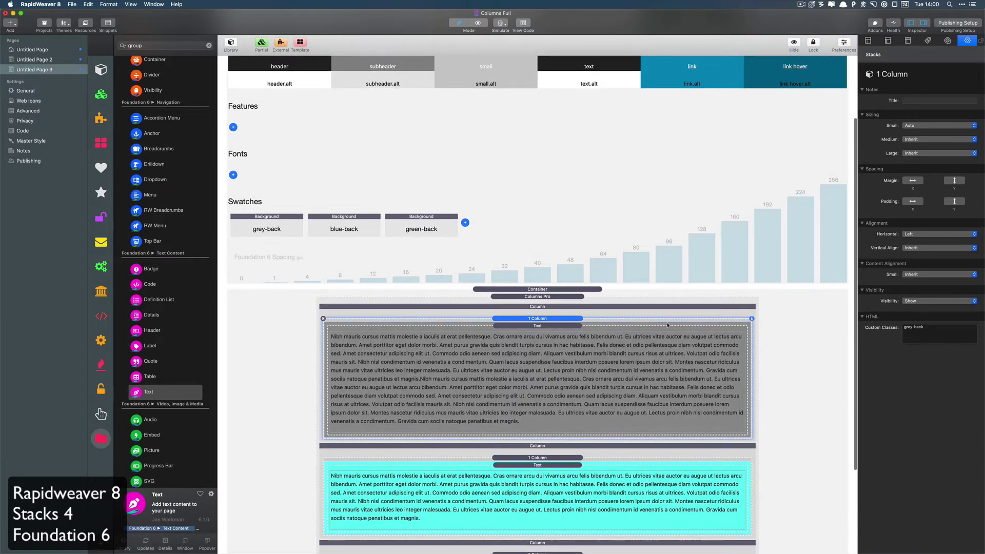
# Preview the finished full-height example on Untitled Page 2 and return to editing
pyautogui.click(36, 59)
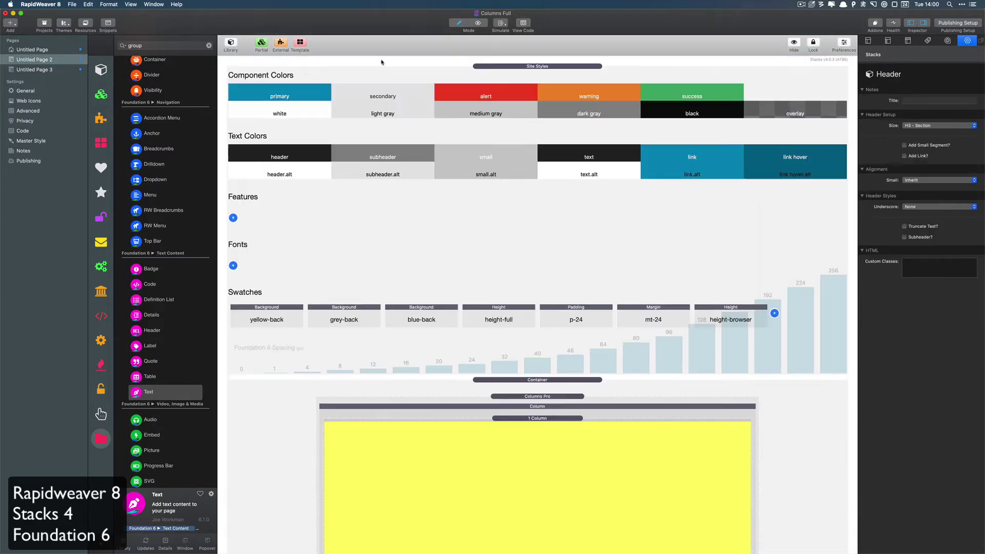
pyautogui.click(477, 23)
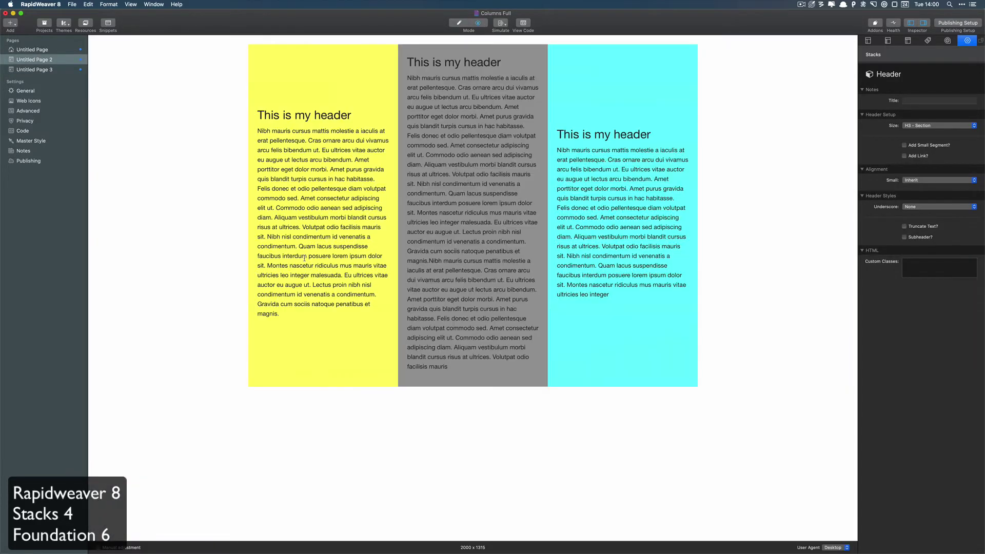
pyautogui.click(459, 24)
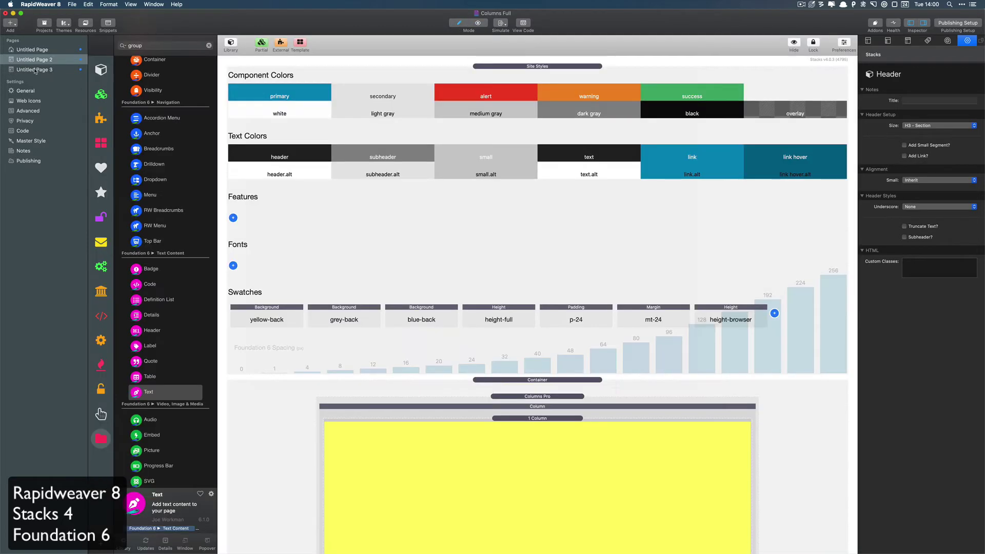
# On Untitled Page 3, set the vertical alignment of the first column's 1 Column stack to Middle
pyautogui.click(35, 69)
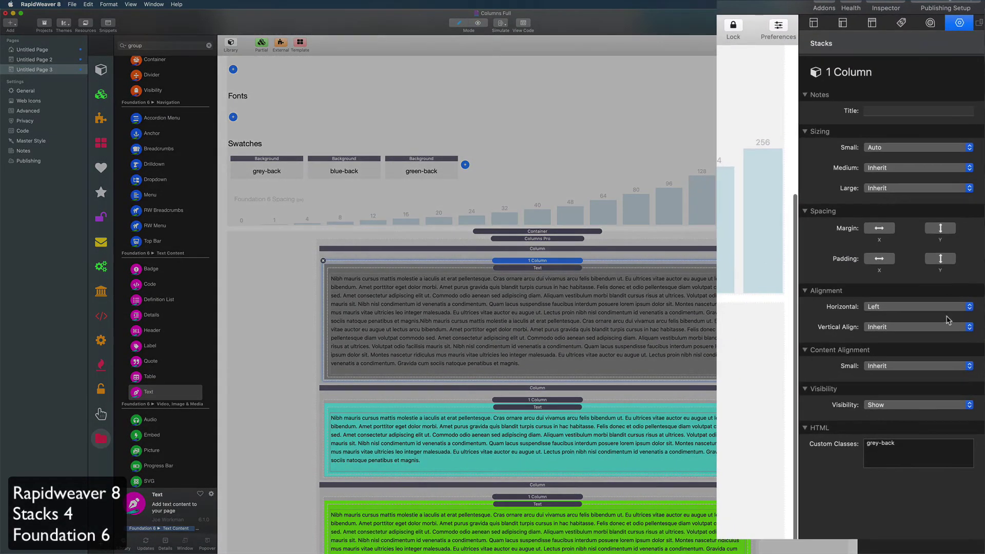
pyautogui.click(899, 328)
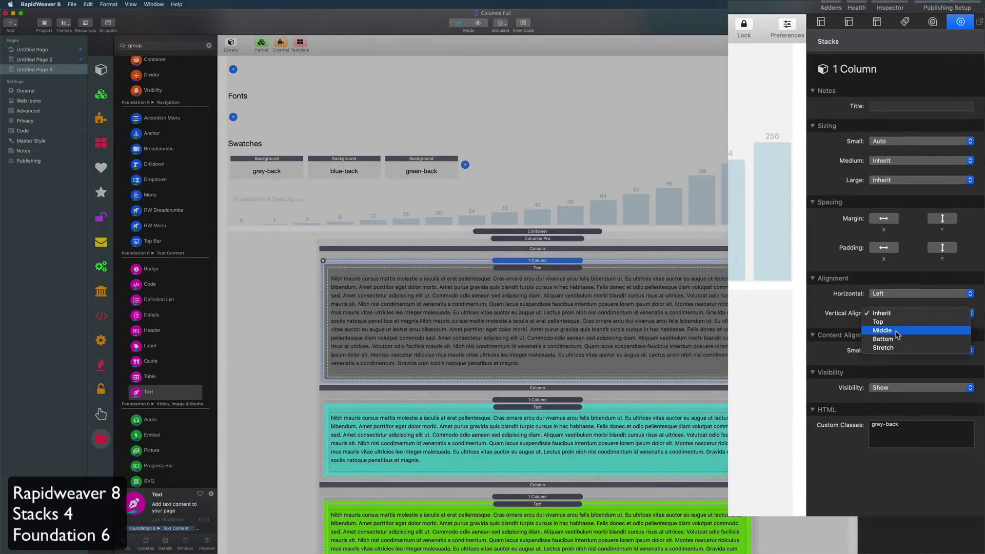
pyautogui.press('Return')
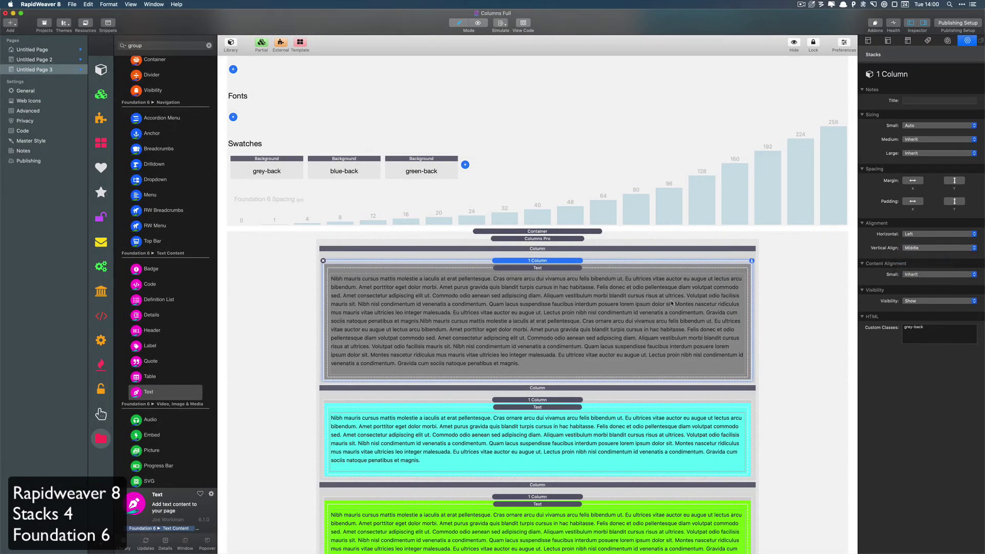
# Set the vertical alignment of the 1 Column stack in the second column to Middle
pyautogui.scroll(-2, 645, 363)
pyautogui.click(645, 363)
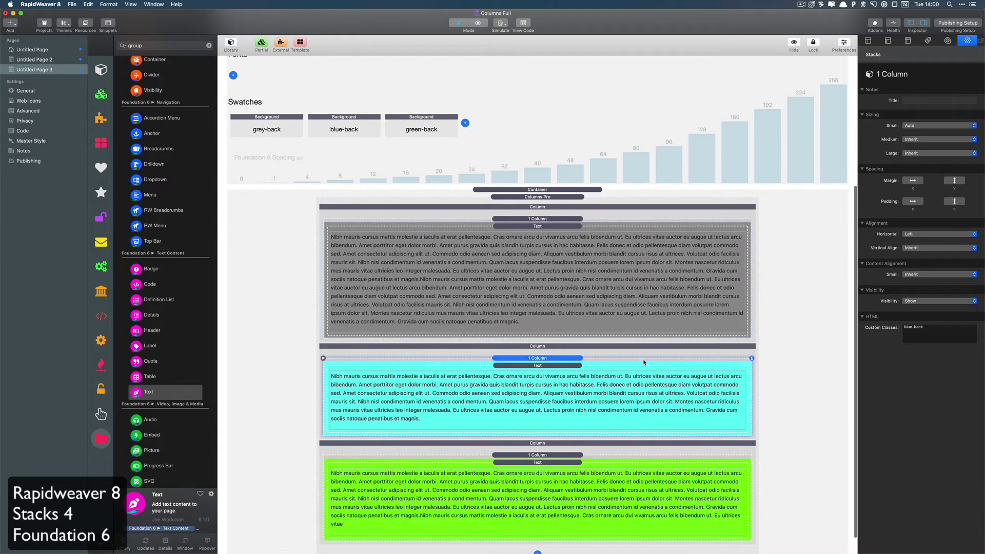
pyautogui.click(918, 250)
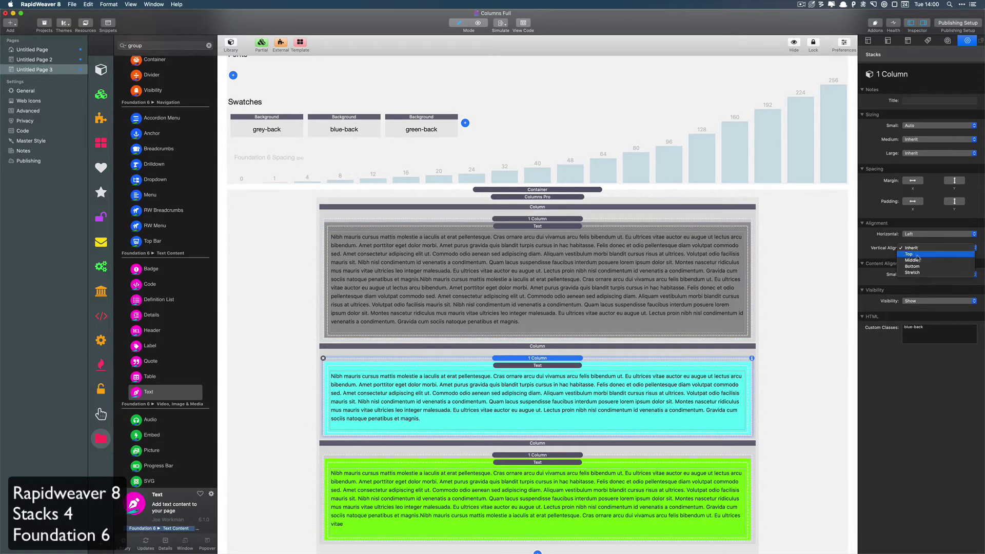
pyautogui.click(916, 264)
pyautogui.scroll(-1, 654, 406)
pyautogui.scroll(1, 630, 438)
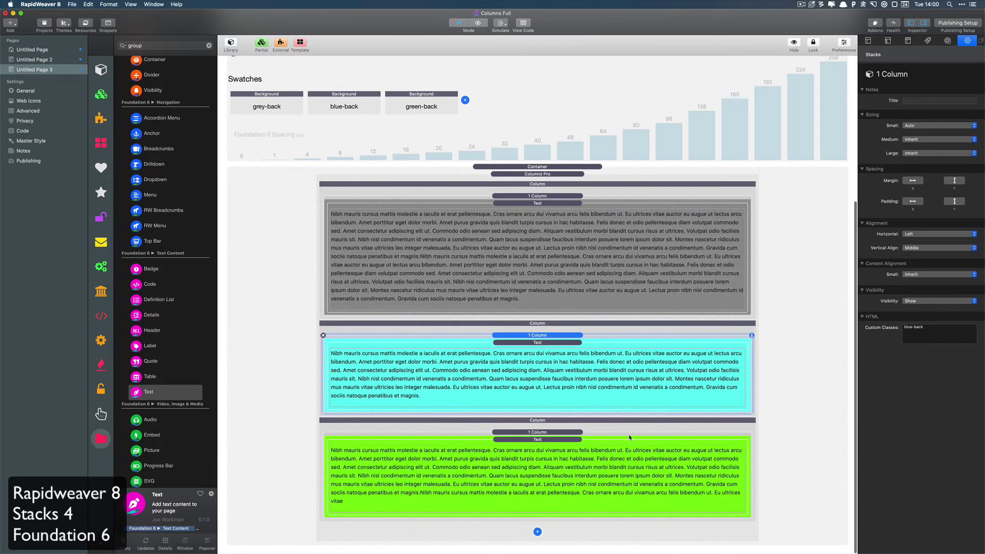
# Set the third column's 1 Column stack to Middle vertical alignment, and check the columns in preview before returning to editing
pyautogui.click(629, 435)
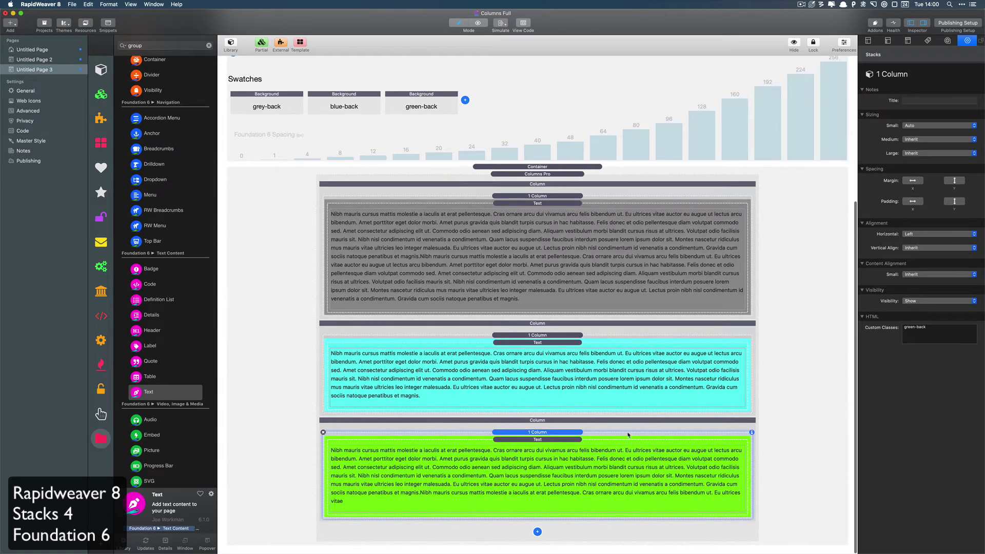
pyautogui.click(918, 249)
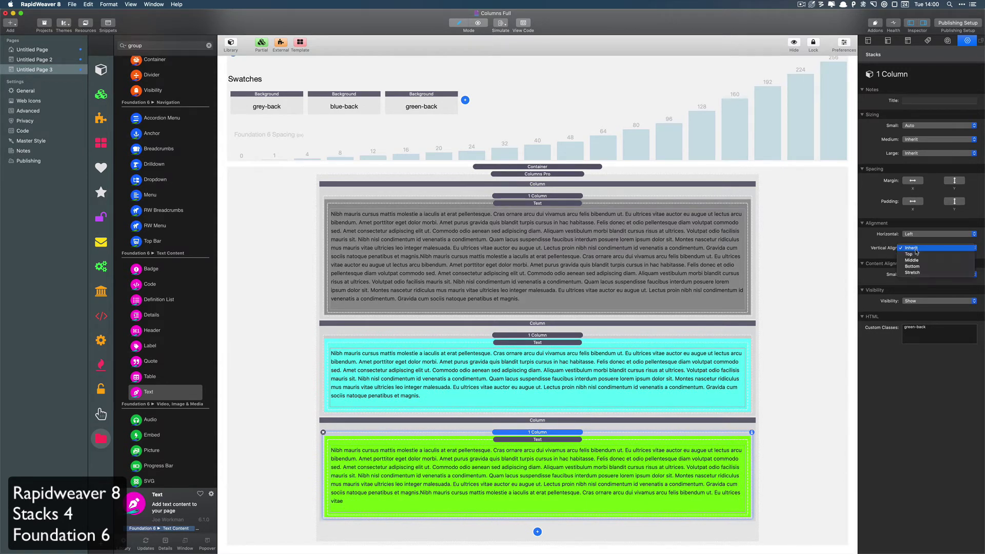
pyautogui.click(819, 288)
pyautogui.click(798, 293)
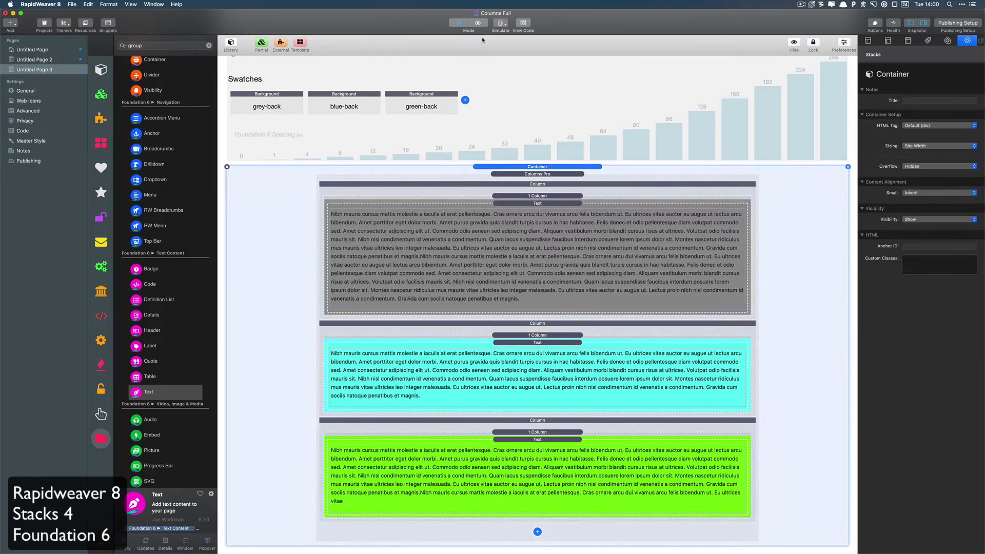
pyautogui.click(479, 25)
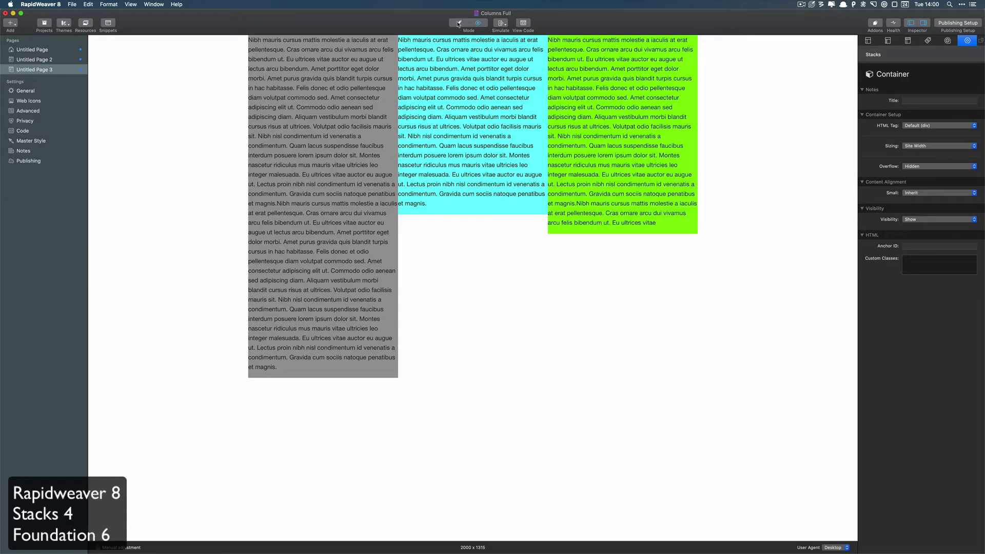
pyautogui.click(458, 25)
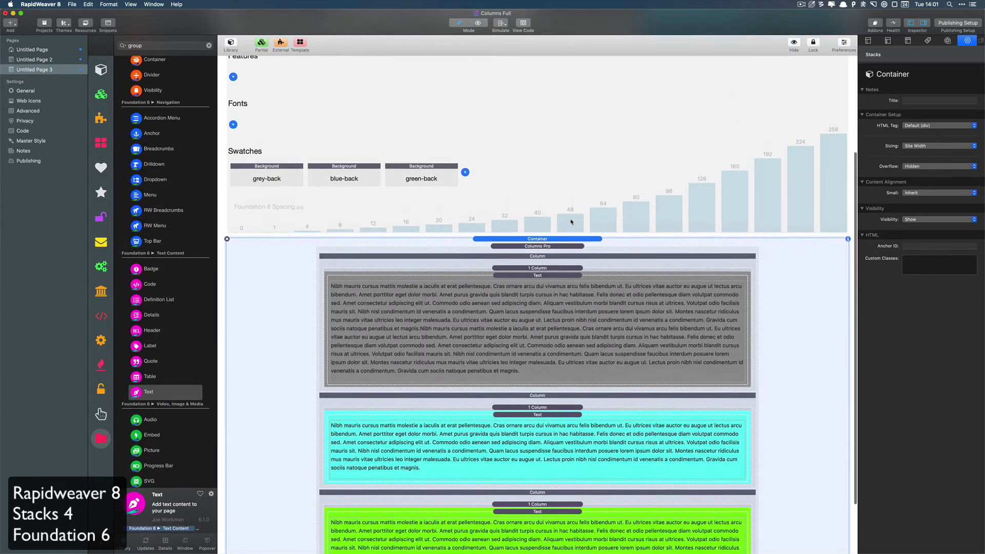
# Add a Height swatch with the Simple type, Full Container Height and the class full-height
pyautogui.click(464, 191)
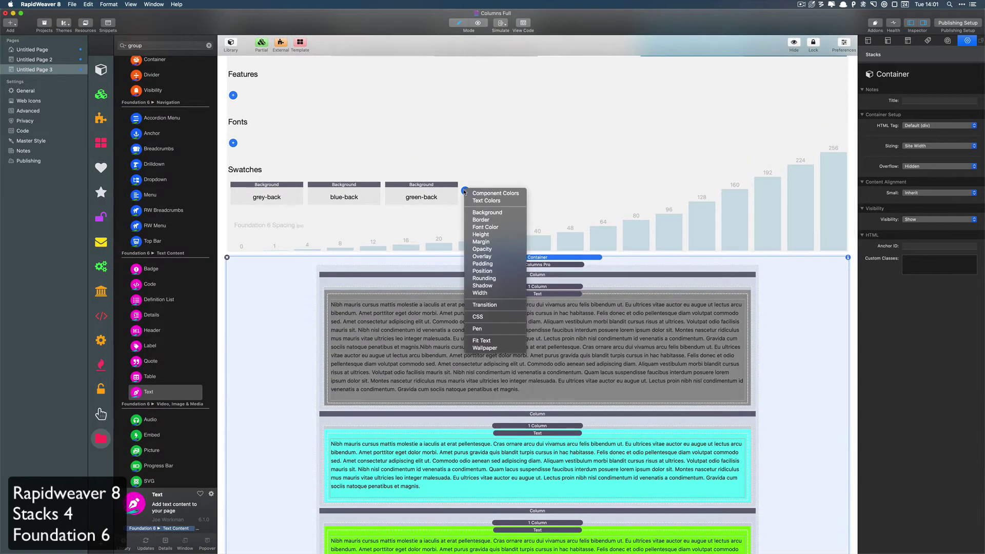
pyautogui.click(479, 235)
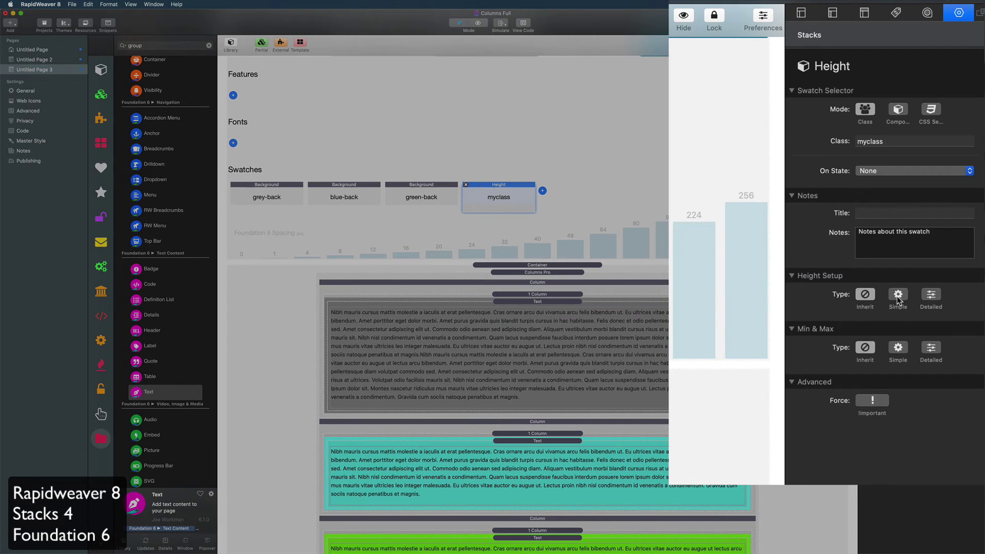
pyautogui.click(896, 298)
pyautogui.click(894, 343)
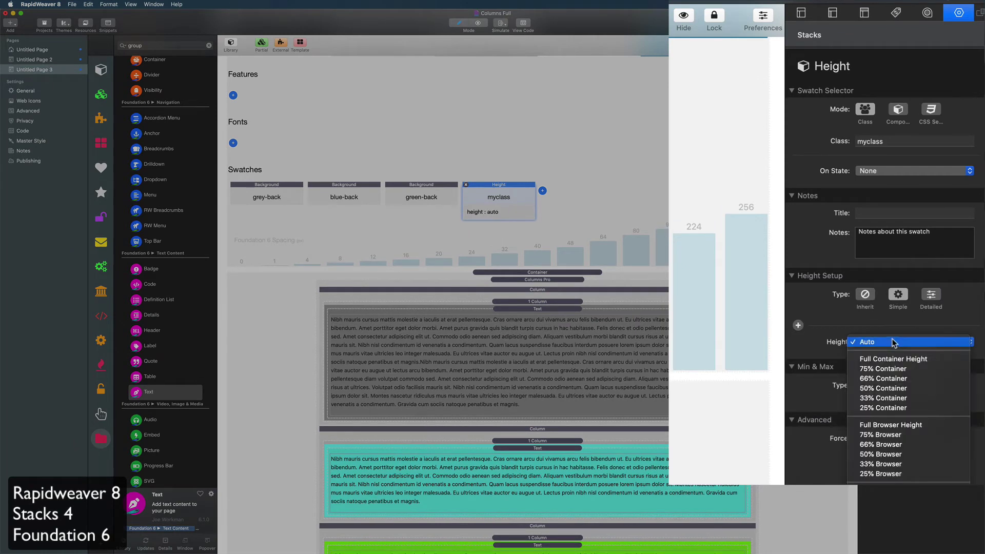
pyautogui.click(896, 359)
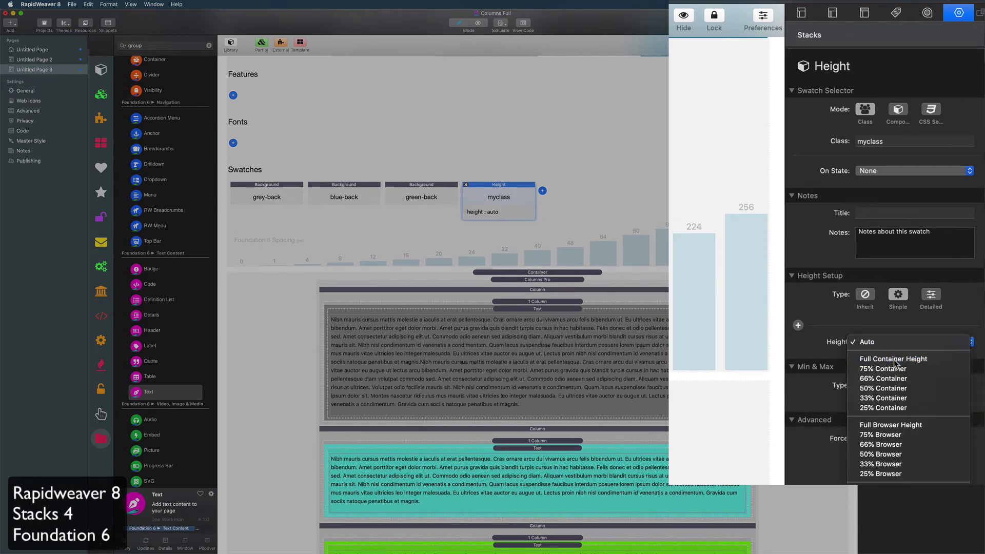
pyautogui.click(883, 142)
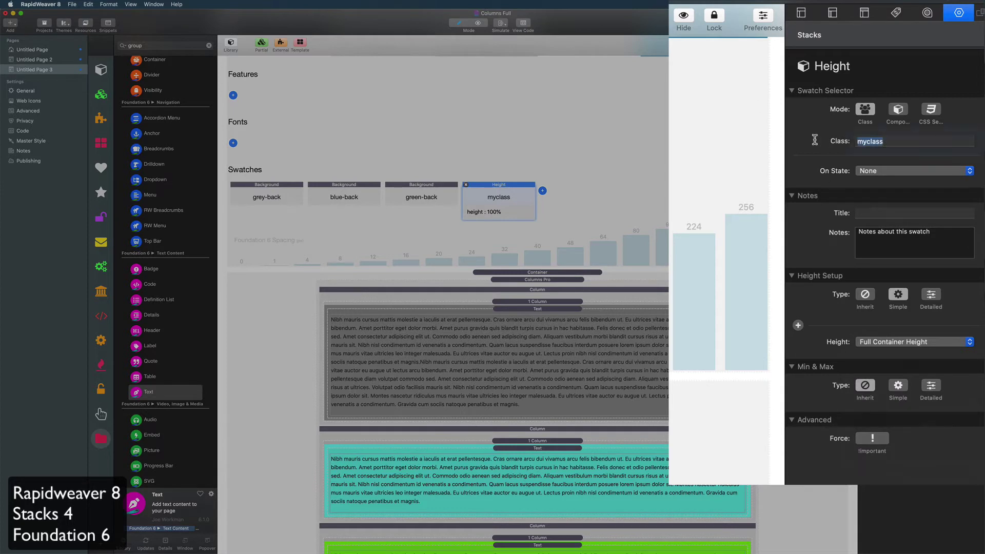
pyautogui.write('fu')
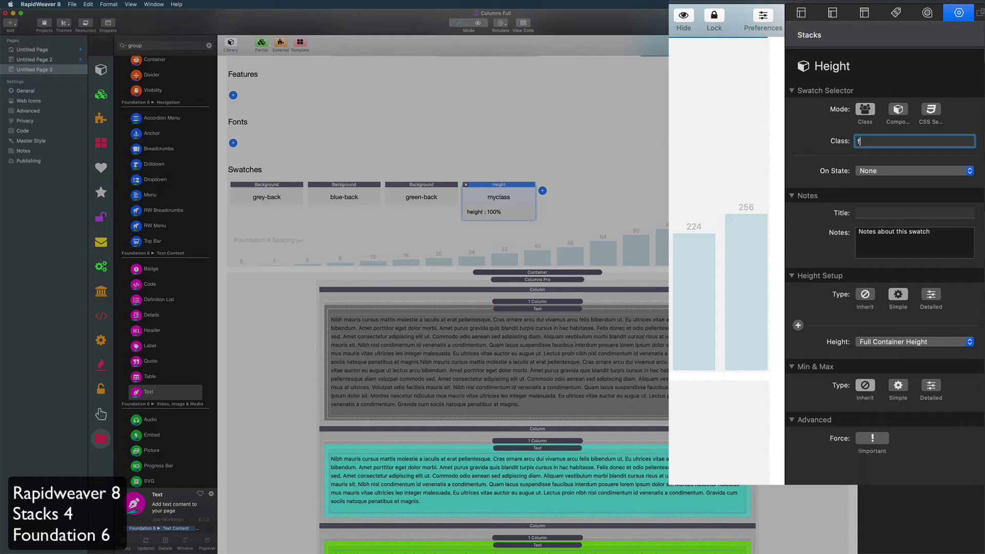
pyautogui.write('ll-height')
pyautogui.press('Return')
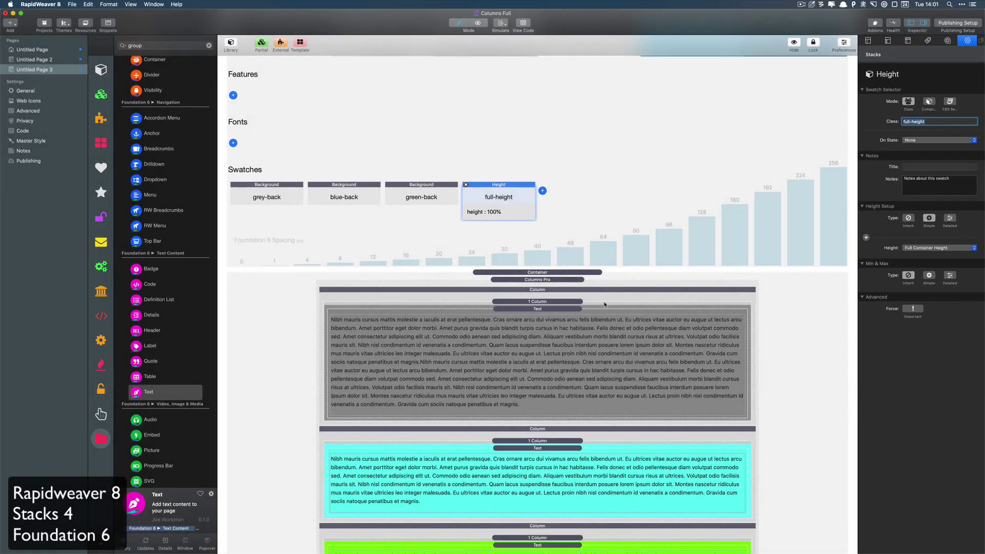
# Add the custom class full-height after grey-back on the 1 Column stack in the first column
pyautogui.click(604, 304)
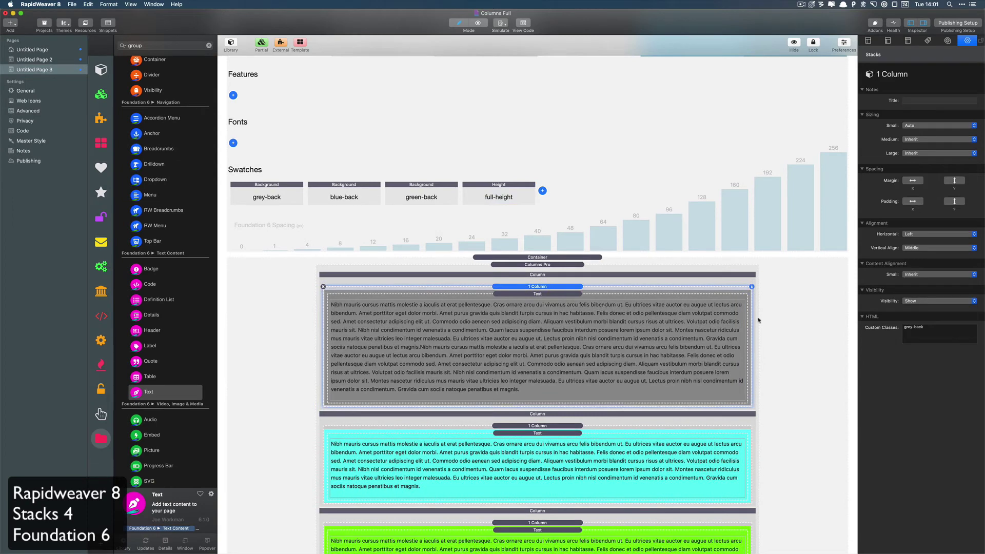
pyautogui.write('full')
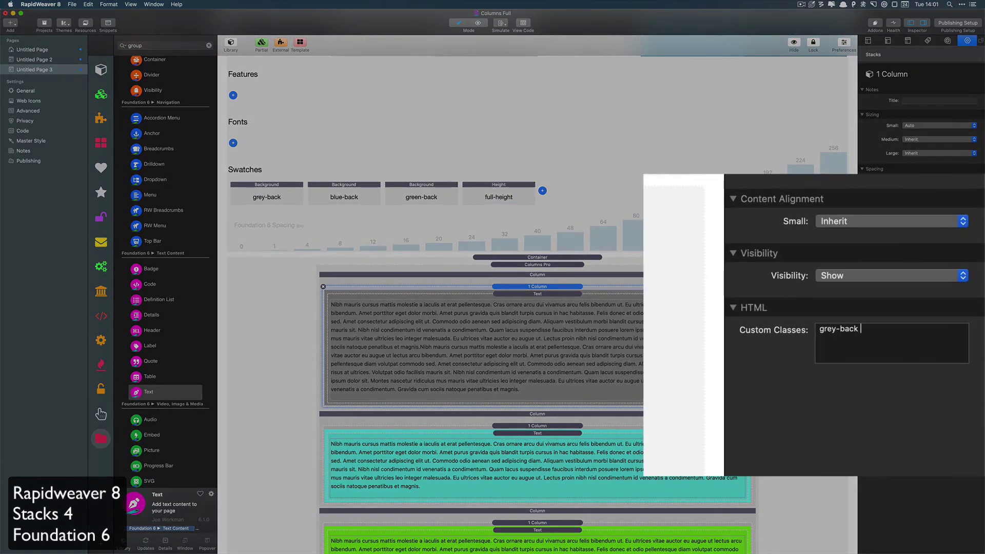
pyautogui.write('-height')
pyautogui.press('Return')
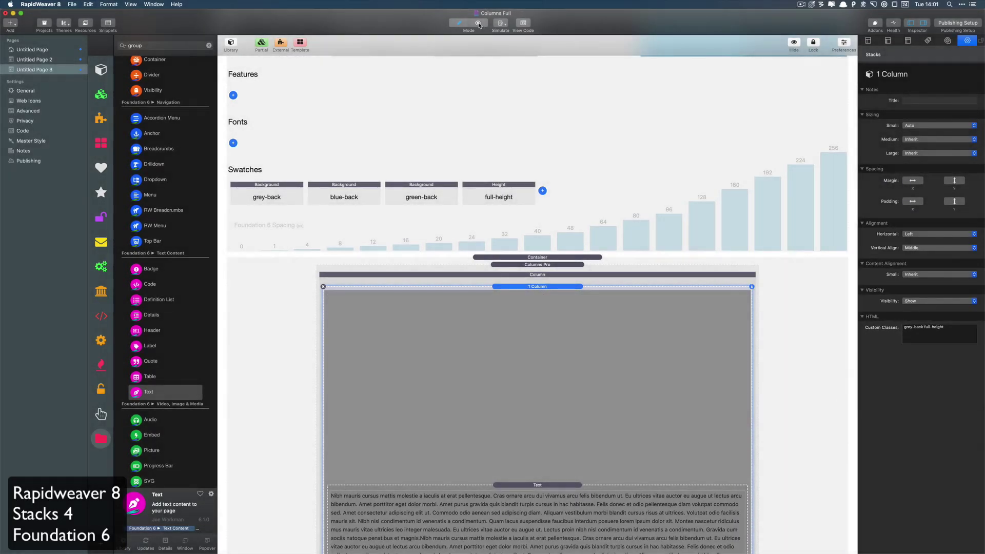
# Preview the page with the full-height class on the first column, and return to editing at the second column
pyautogui.click(465, 26)
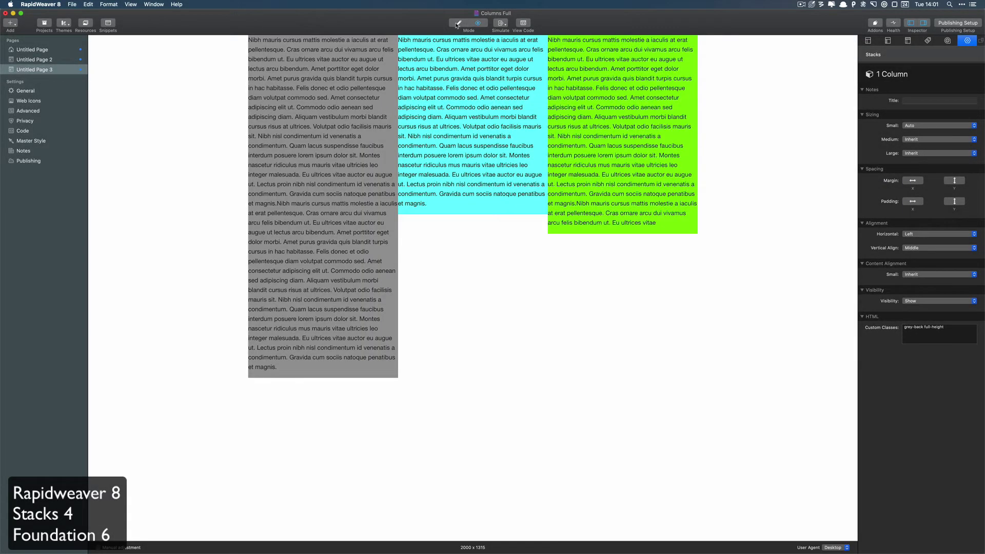
pyautogui.click(457, 25)
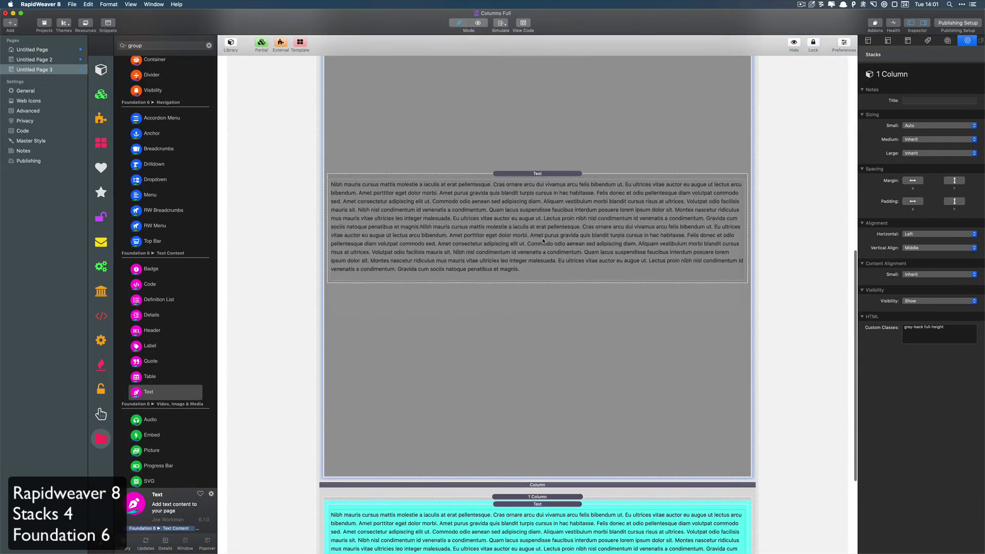
pyautogui.scroll(-5, 543, 241)
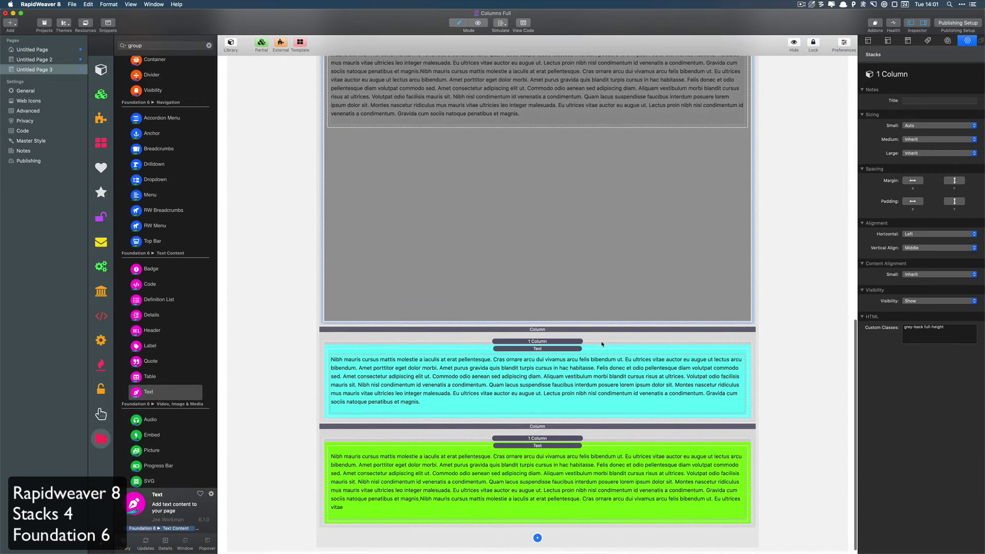
# Add the custom class full-height after the existing background class on the 1 Column stacks in the second and third columns
pyautogui.click(602, 343)
pyautogui.click(945, 330)
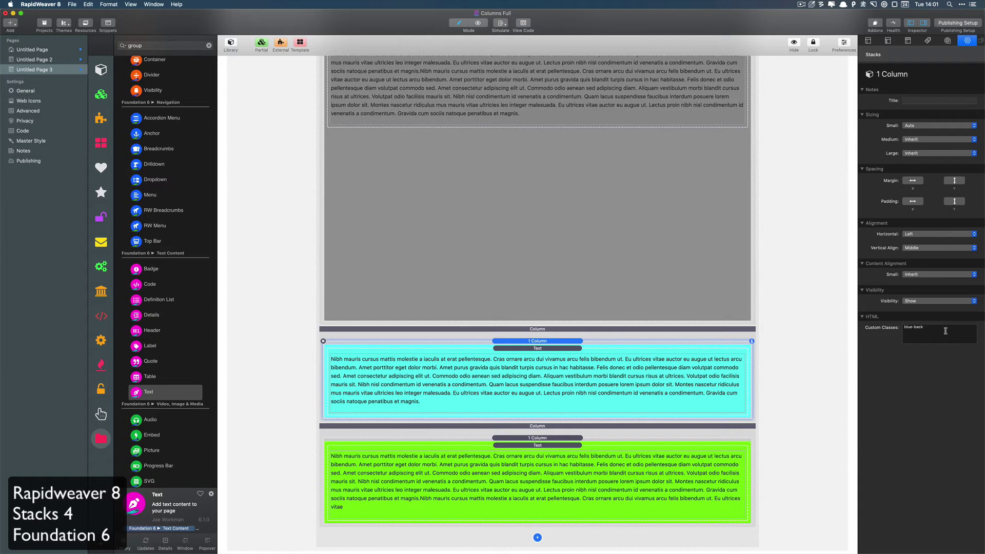
pyautogui.write('full-height')
pyautogui.scroll(-10, 684, 395)
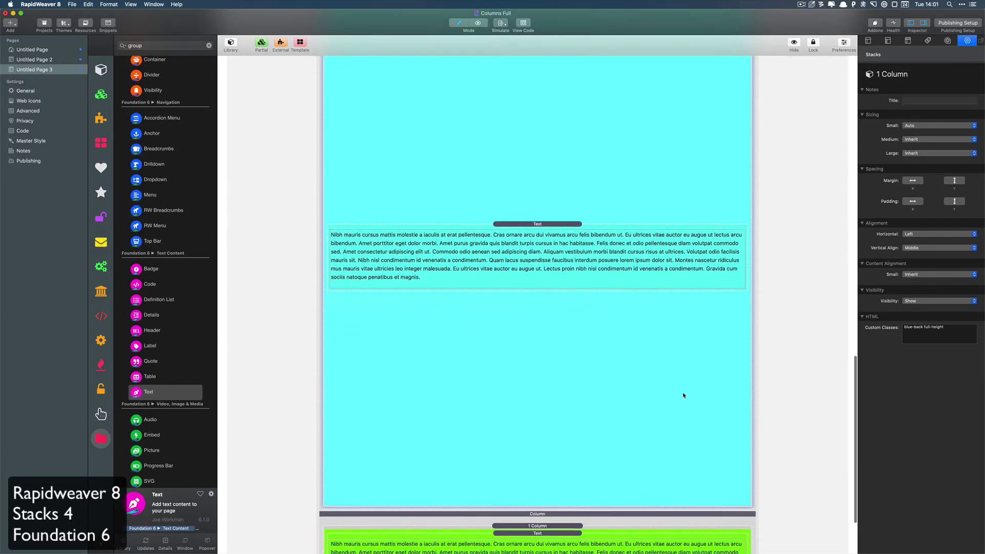
pyautogui.click(610, 437)
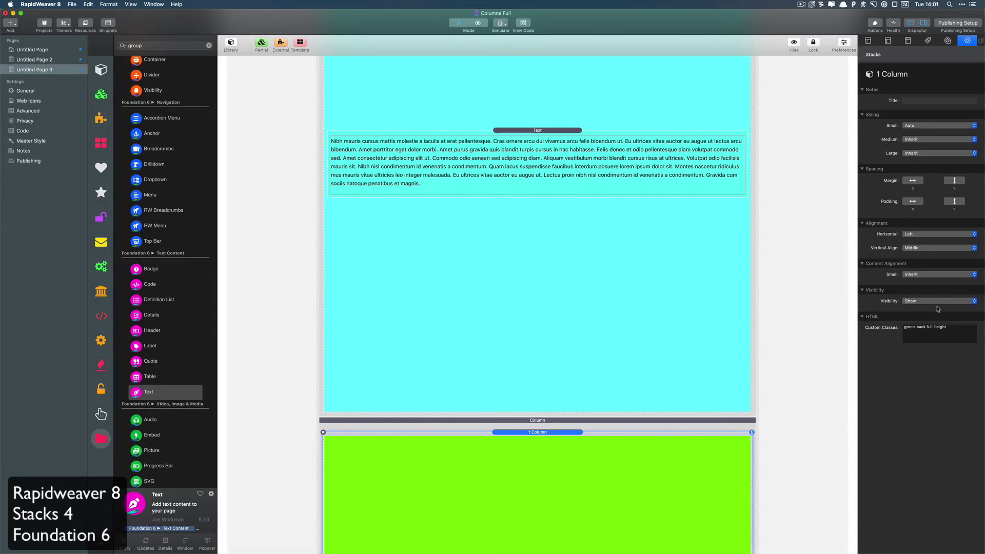
# Preview the page with the full-height class on all three columns, and return to editing
pyautogui.scroll(15, 799, 275)
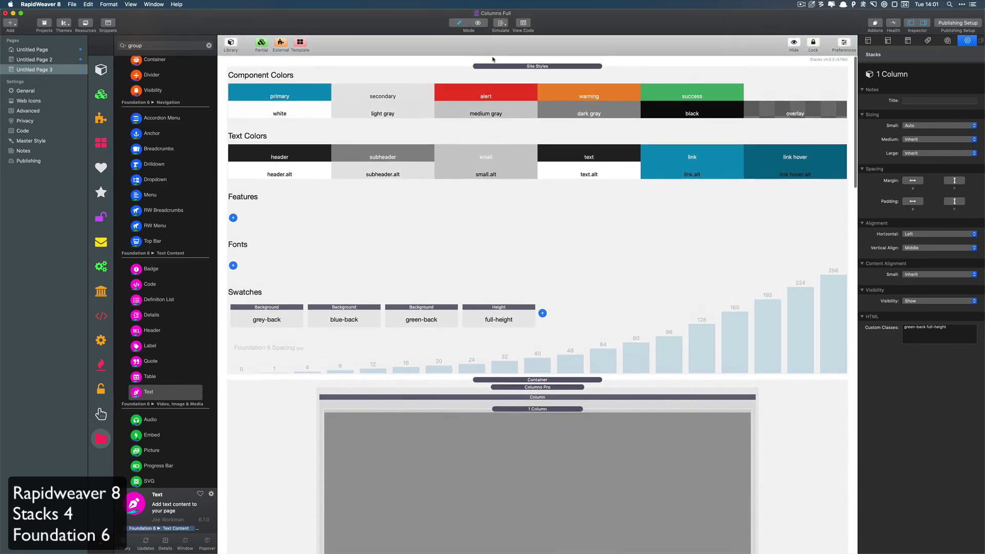
pyautogui.click(481, 24)
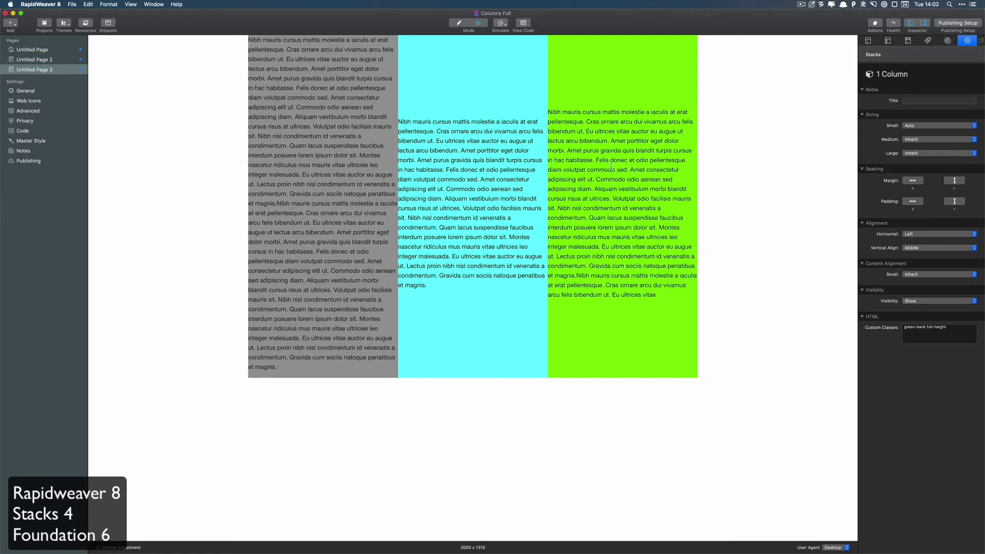
pyautogui.click(459, 24)
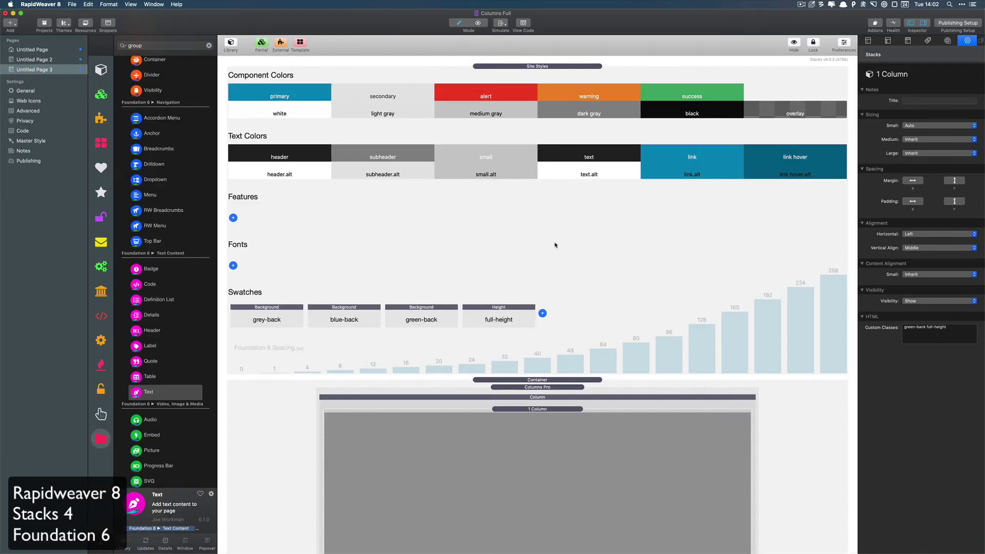
# Add a Padding swatch with 24px padding and the class p-24, and check the page in preview before returning to editing
pyautogui.scroll(-5, 565, 252)
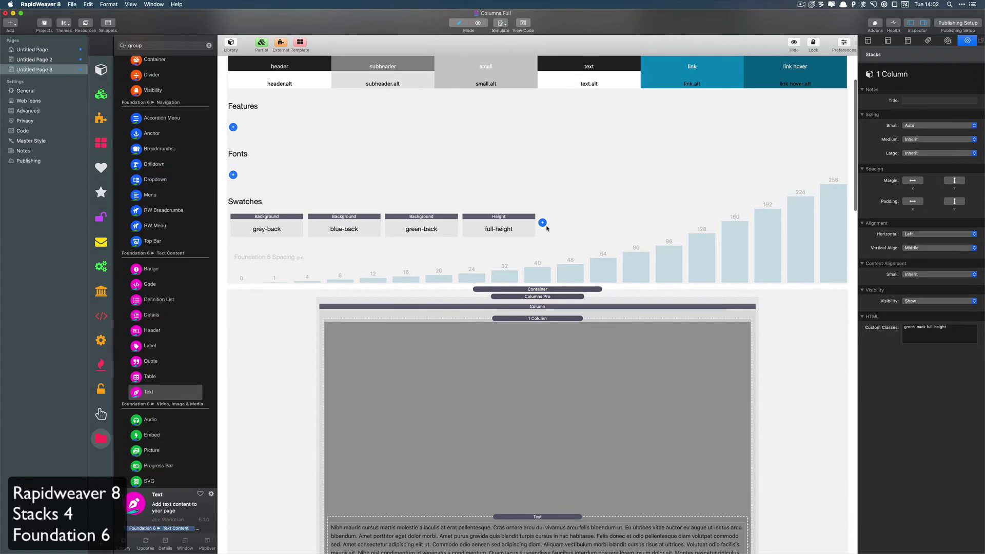
pyautogui.click(542, 222)
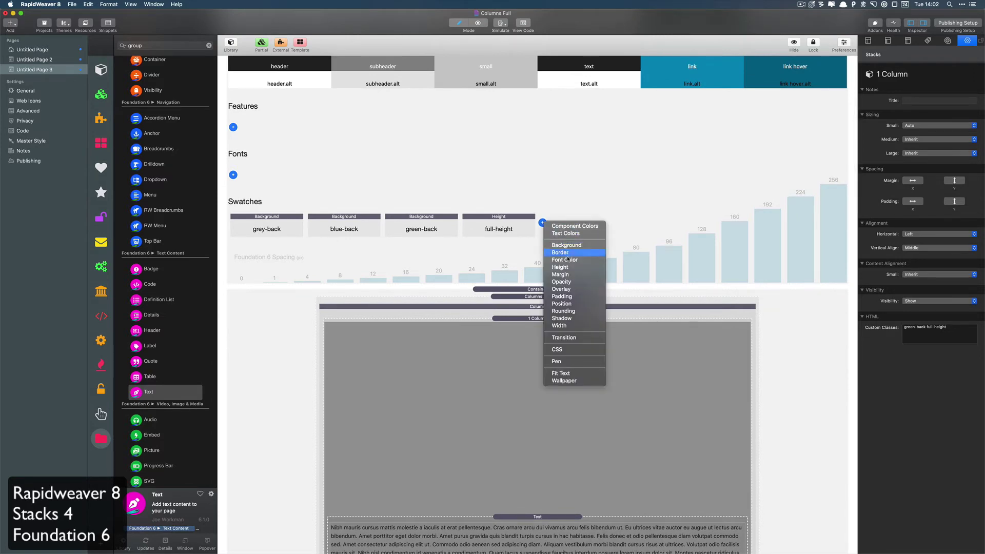
pyautogui.click(560, 297)
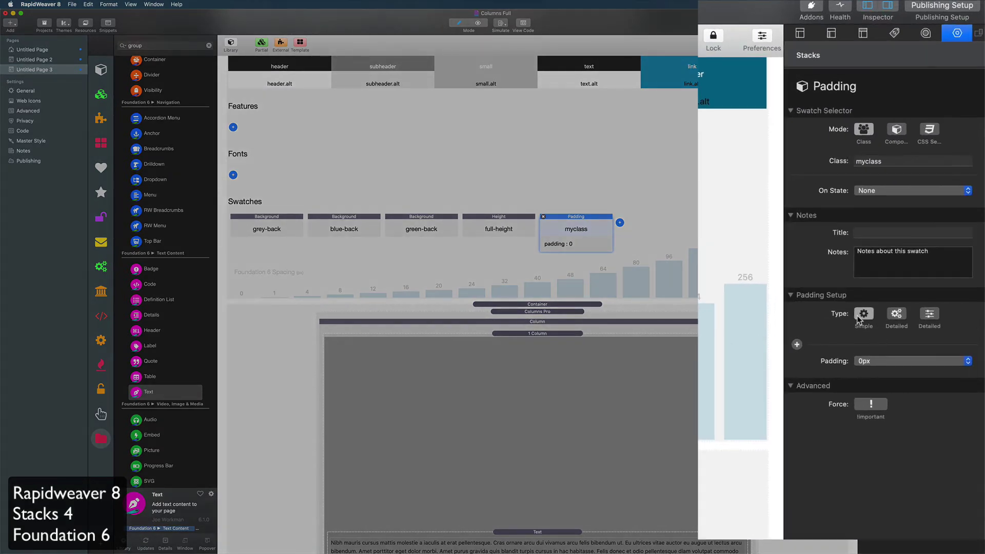
pyautogui.click(891, 361)
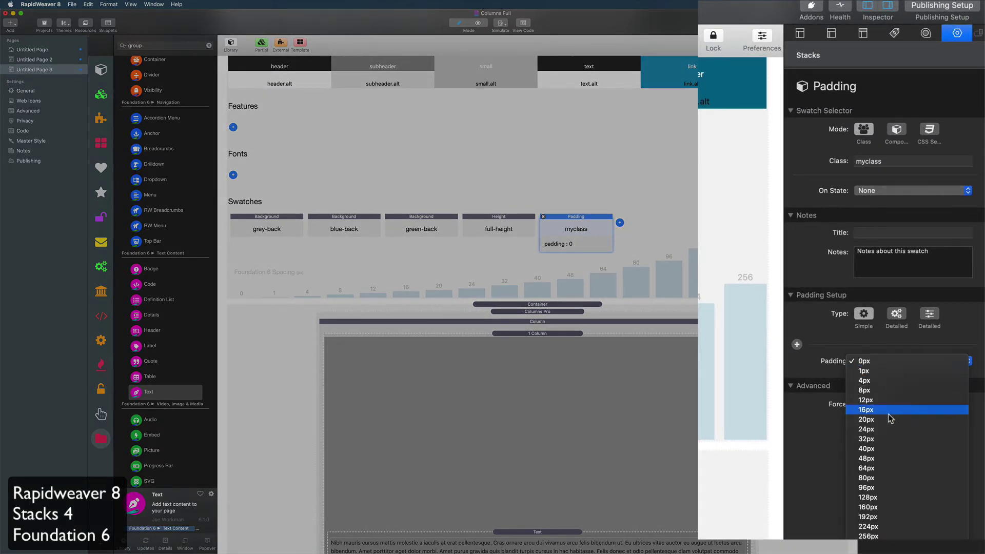
pyautogui.click(889, 429)
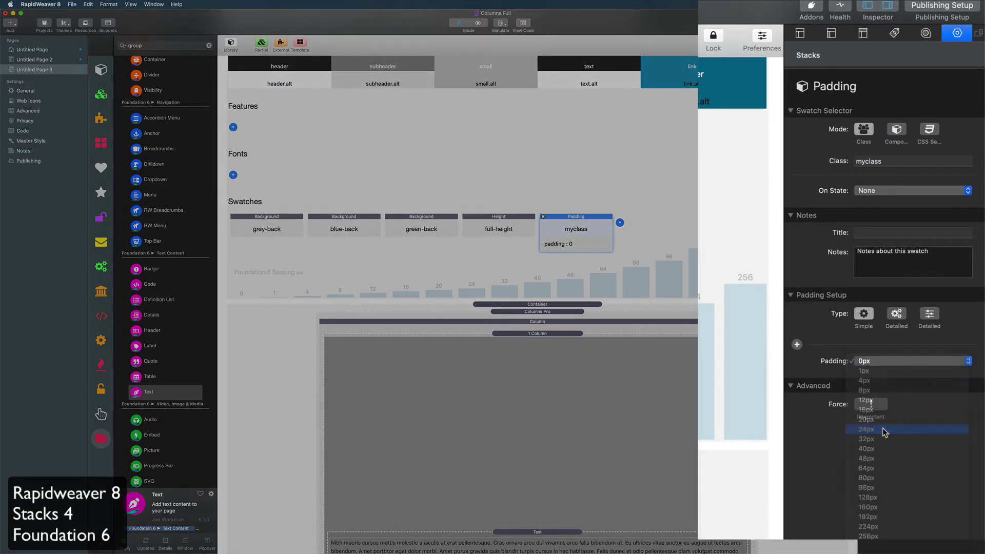
pyautogui.doubleClick(885, 162)
pyautogui.write('p-24')
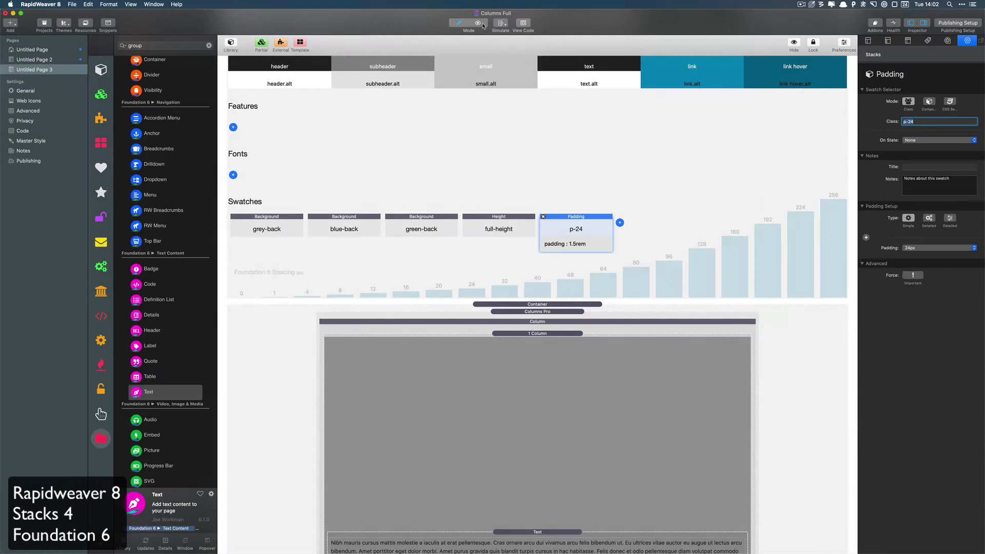
pyautogui.click(457, 25)
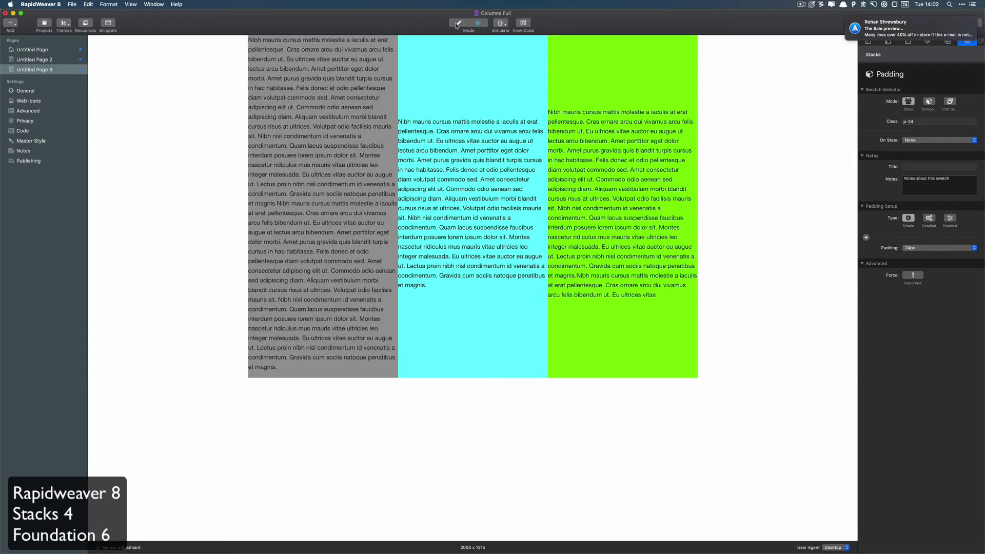
pyautogui.click(457, 23)
# Add the custom class p-24 after full-height on the 1 Column stack in the first column
pyautogui.scroll(-2, 612, 278)
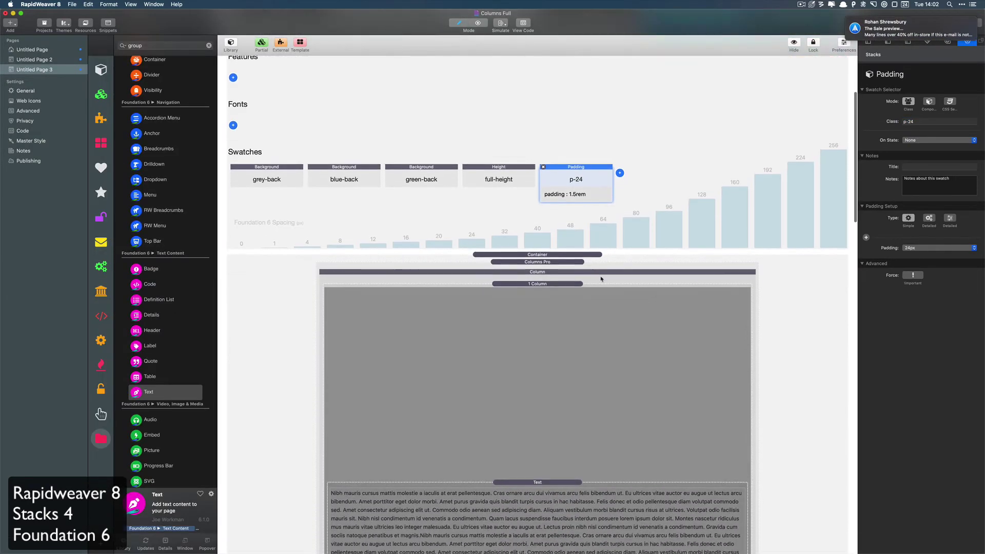
pyautogui.click(608, 278)
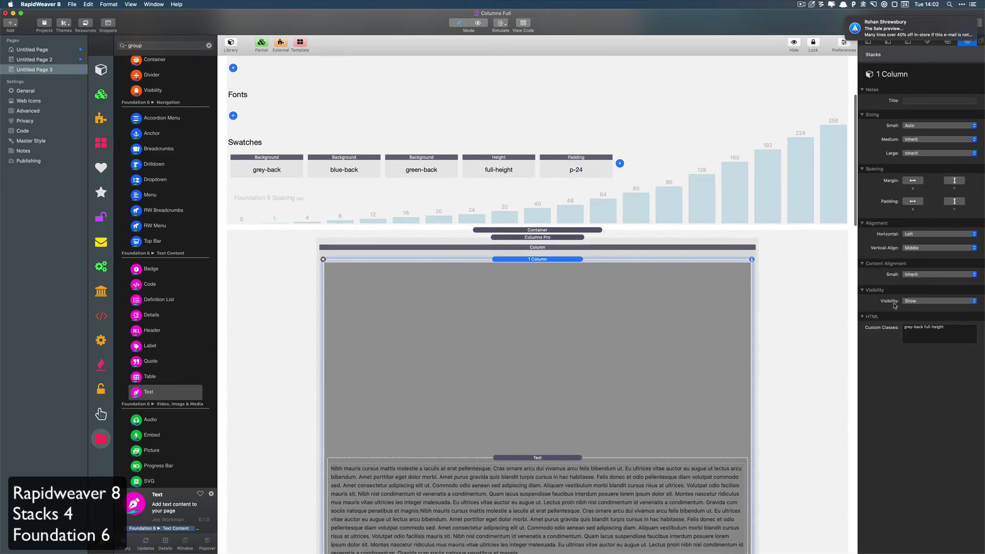
pyautogui.click(958, 328)
pyautogui.write('p-24')
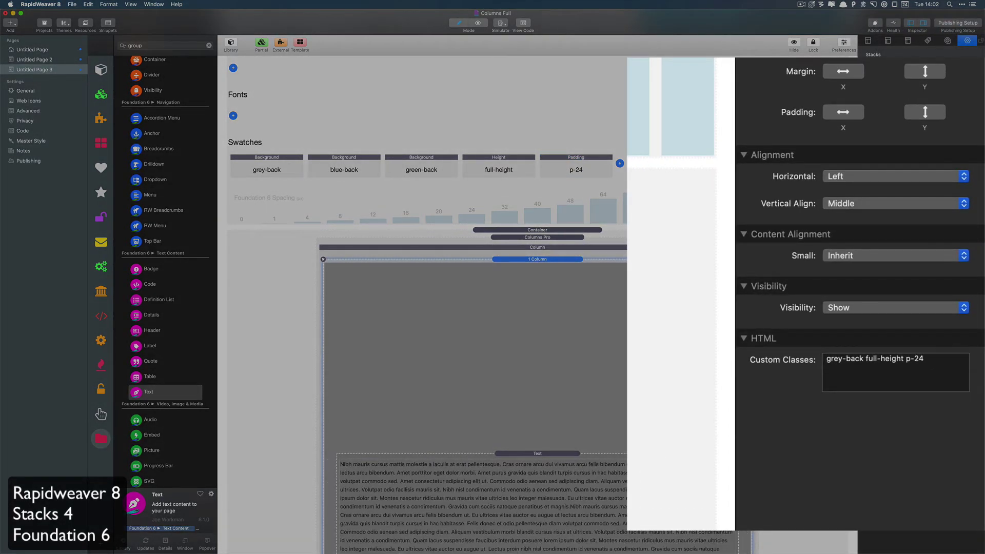
# Add the custom class p-24 to the 1 Column stacks in the second and third columns, and preview the page before returning to editing
pyautogui.scroll(-7, 537, 466)
pyautogui.scroll(-8, 538, 466)
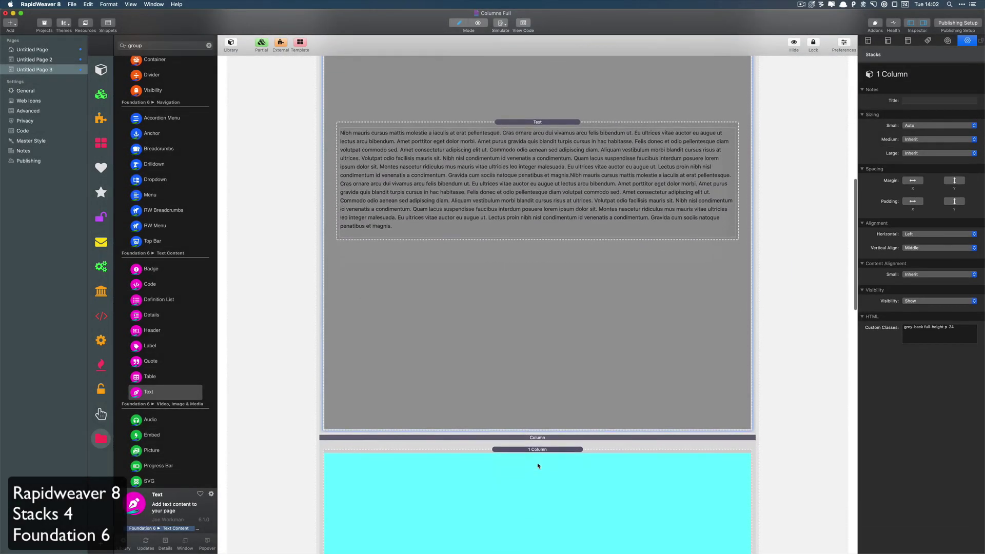
pyautogui.click(625, 312)
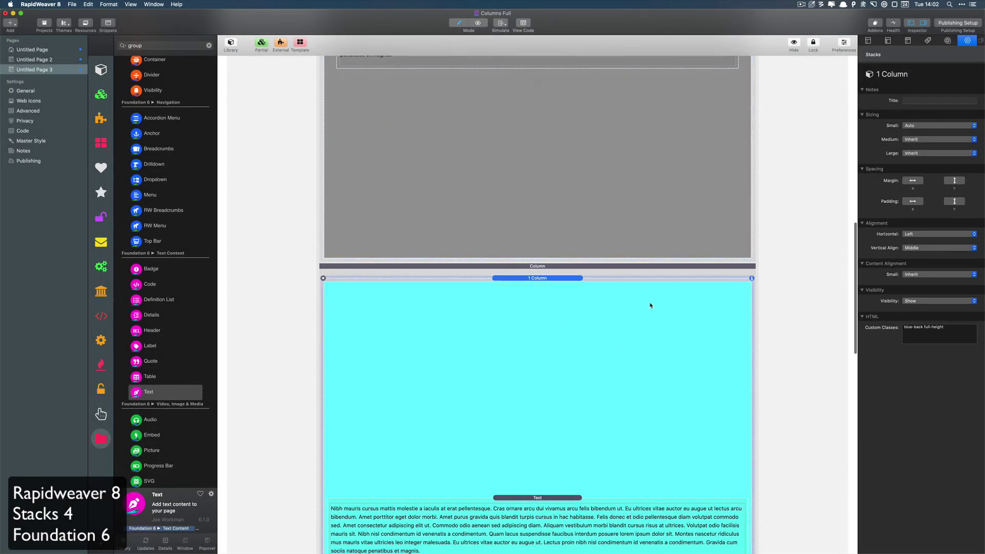
pyautogui.click(960, 329)
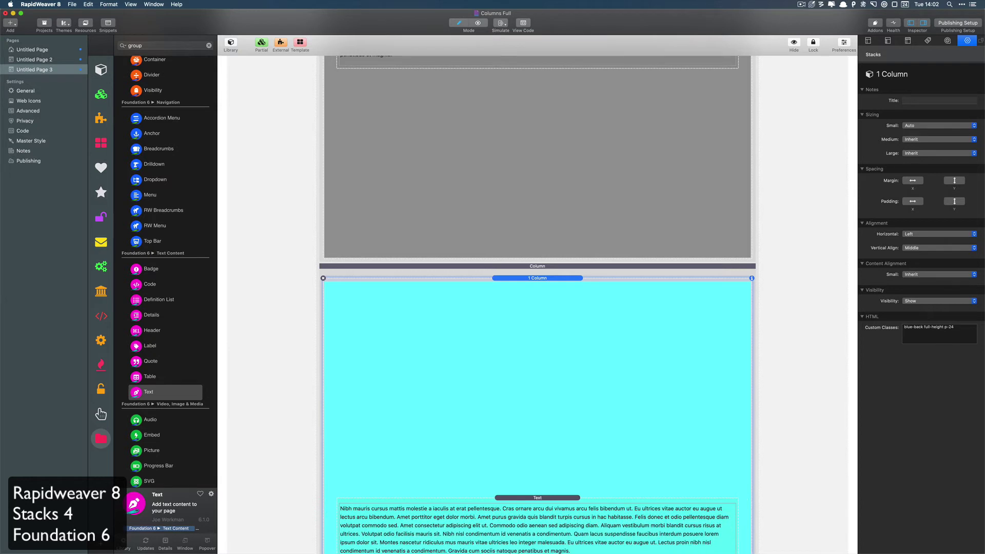
pyautogui.scroll(-10, 578, 410)
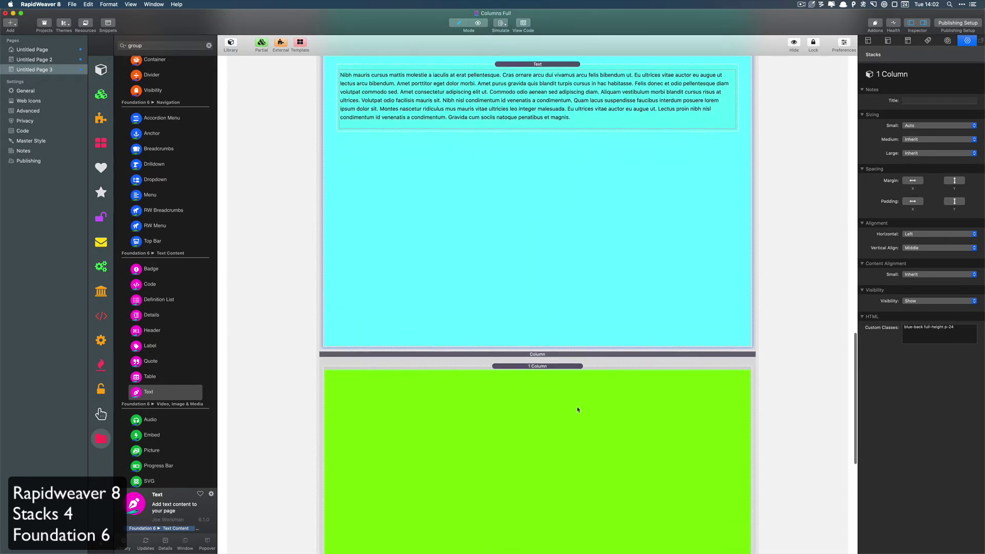
pyautogui.click(607, 387)
pyautogui.click(961, 329)
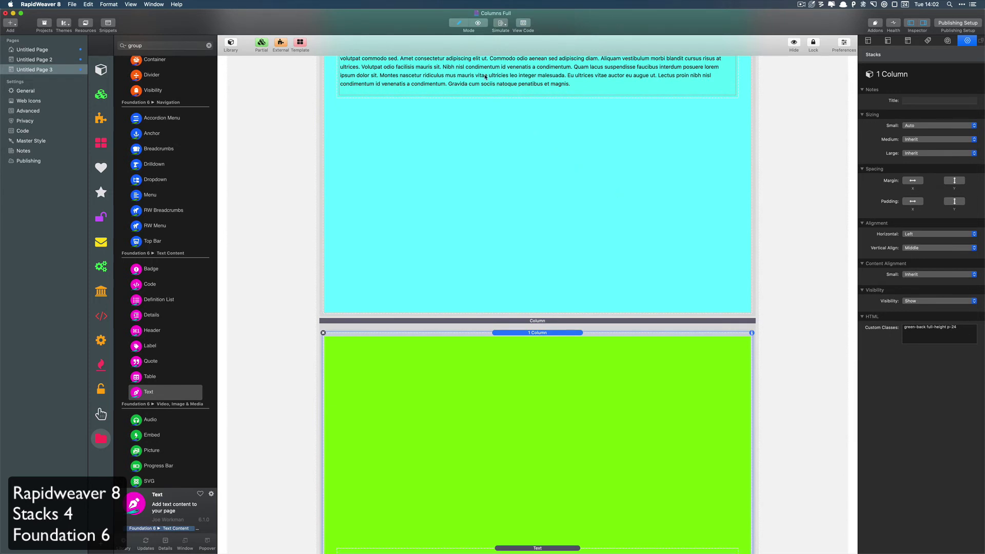
pyautogui.click(479, 24)
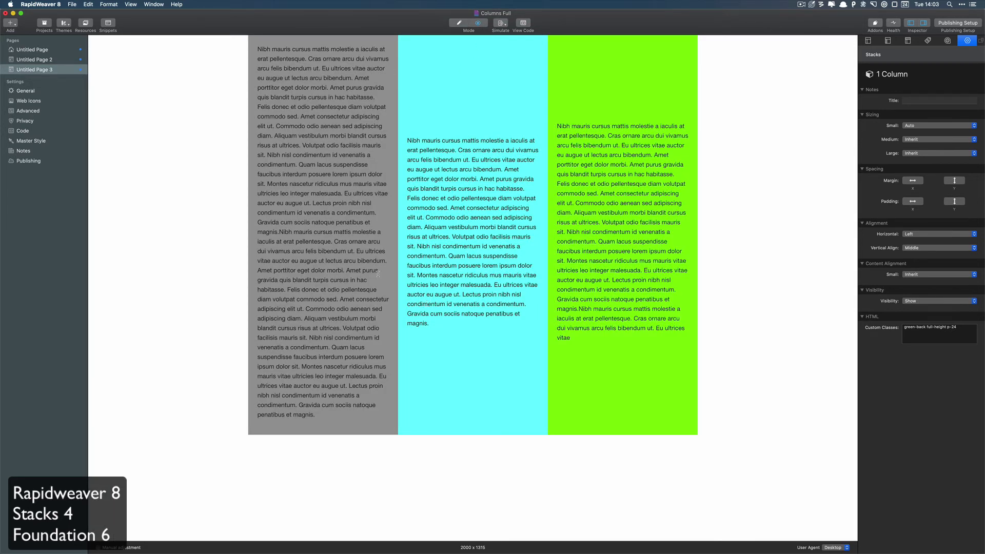
pyautogui.click(456, 26)
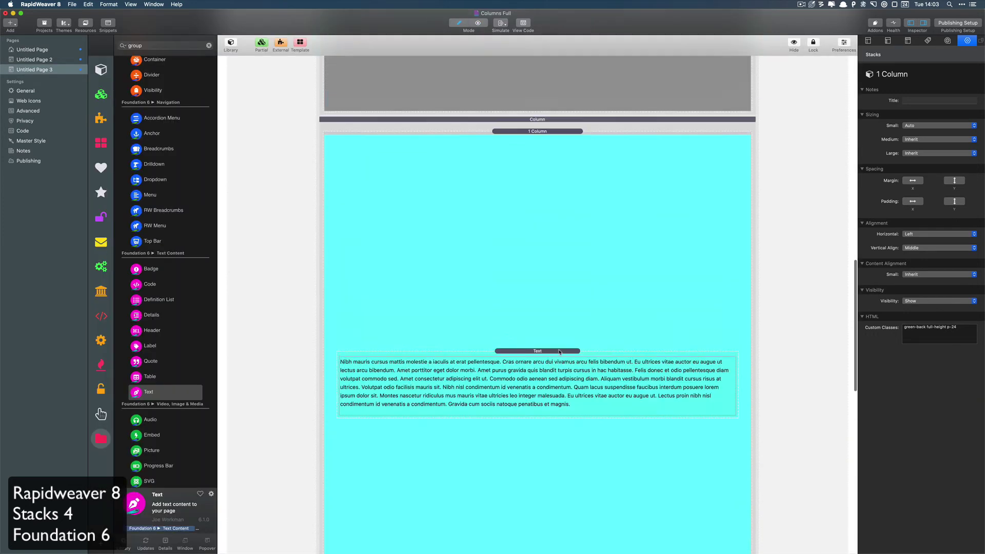
# Shorten the first column's text by deleting its last lines so that it ends at "Felis donec et"
pyautogui.doubleClick(559, 351)
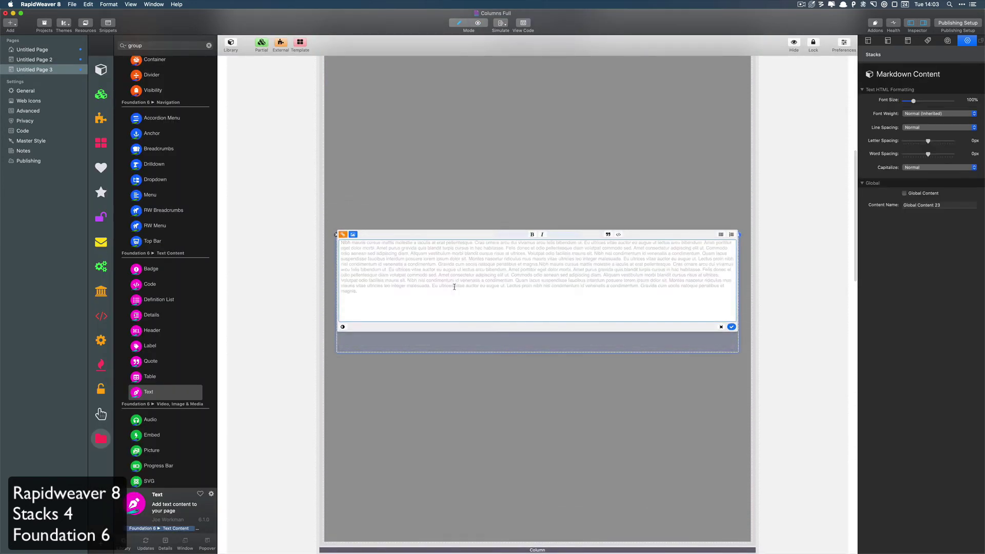
pyautogui.moveTo(372, 295); pyautogui.dragTo(343, 278)
pyautogui.press('BackSpace')
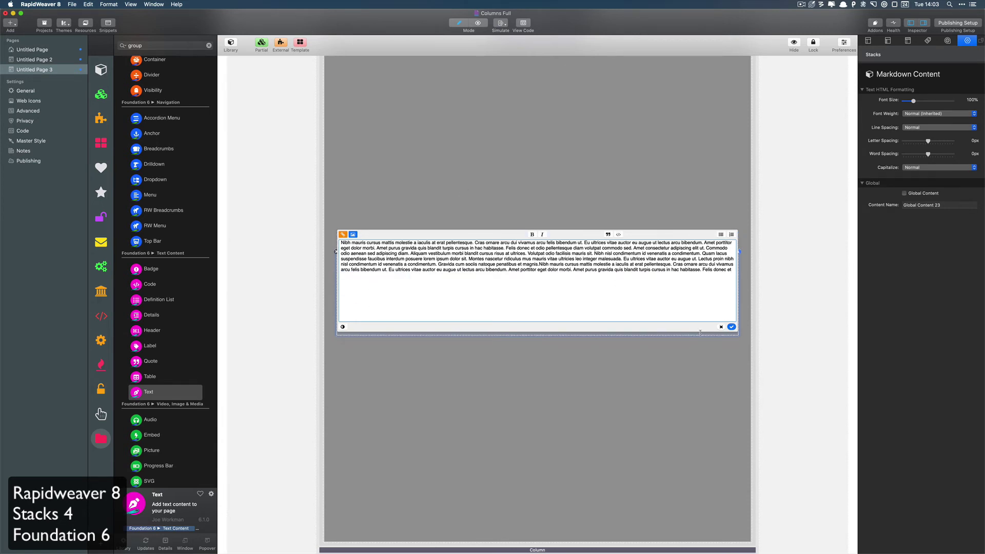
pyautogui.click(732, 327)
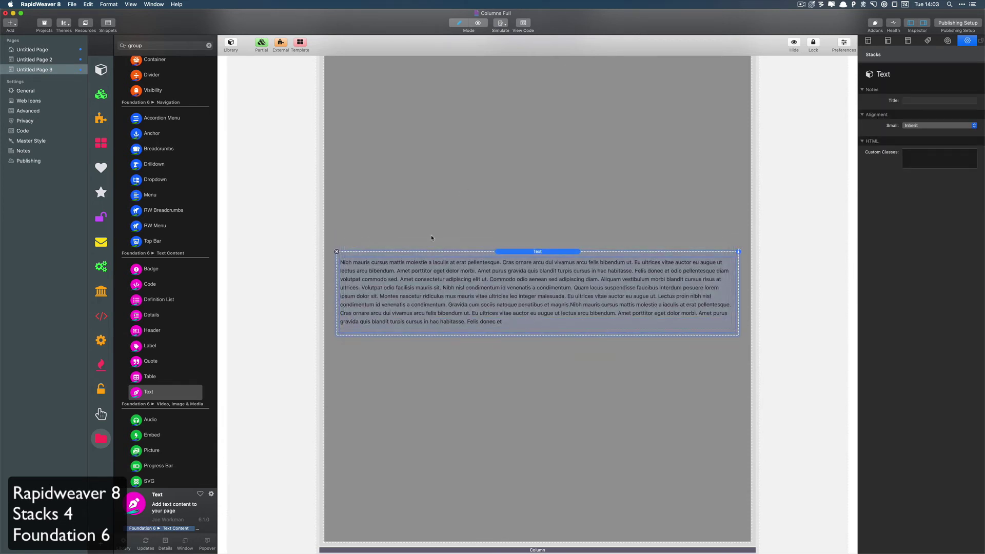
# Add a Header stack above the text in the first column, and preview the page before returning to editing
pyautogui.click(172, 333)
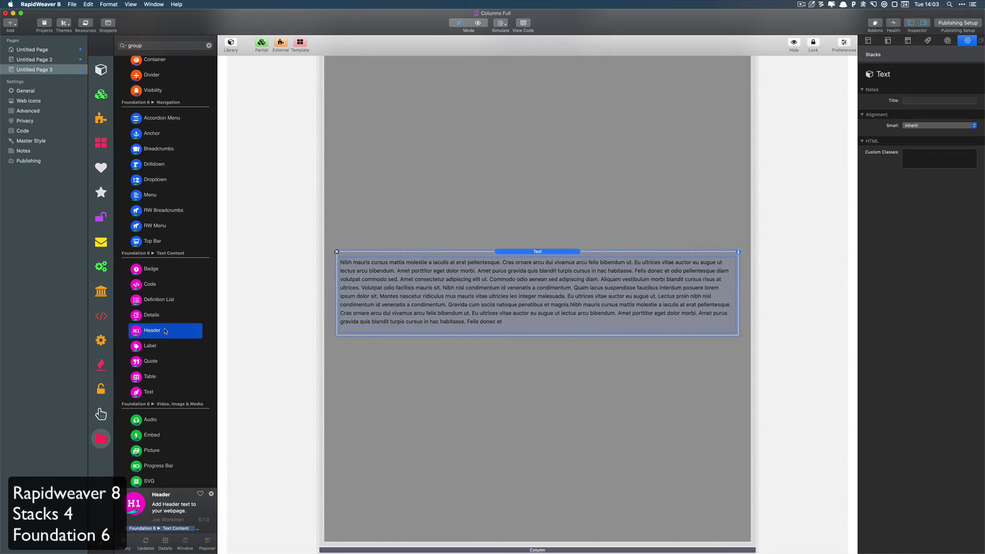
pyautogui.moveTo(167, 332); pyautogui.dragTo(386, 254)
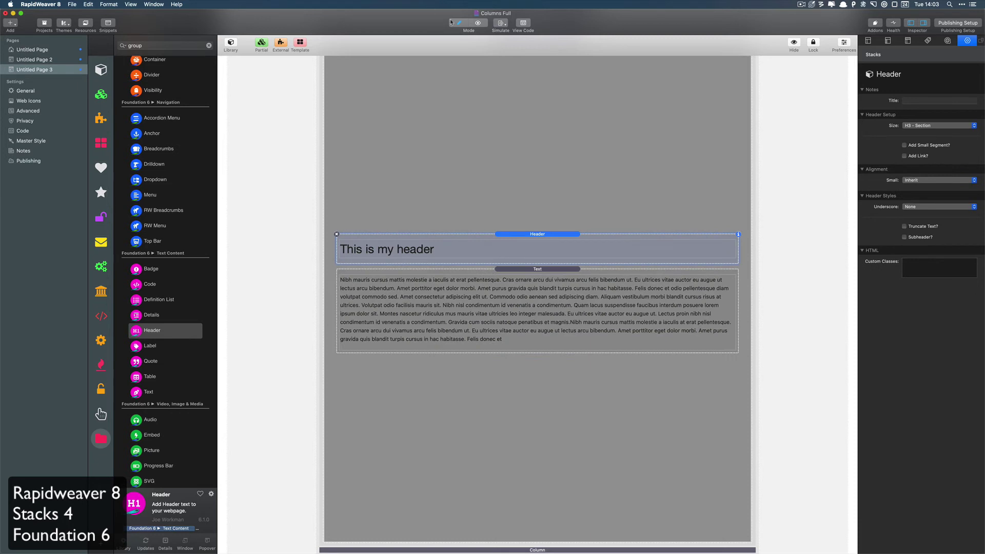
pyautogui.click(481, 24)
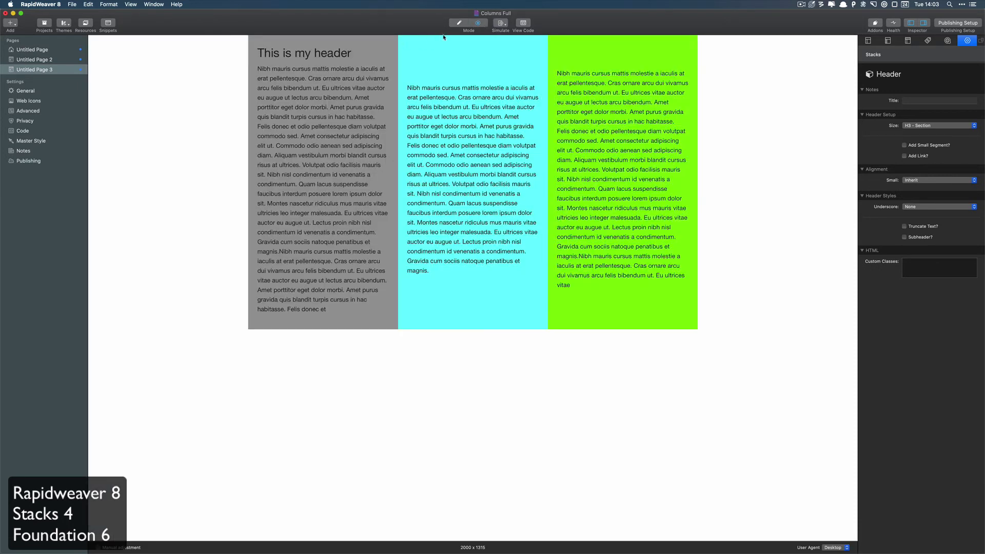
pyautogui.click(456, 24)
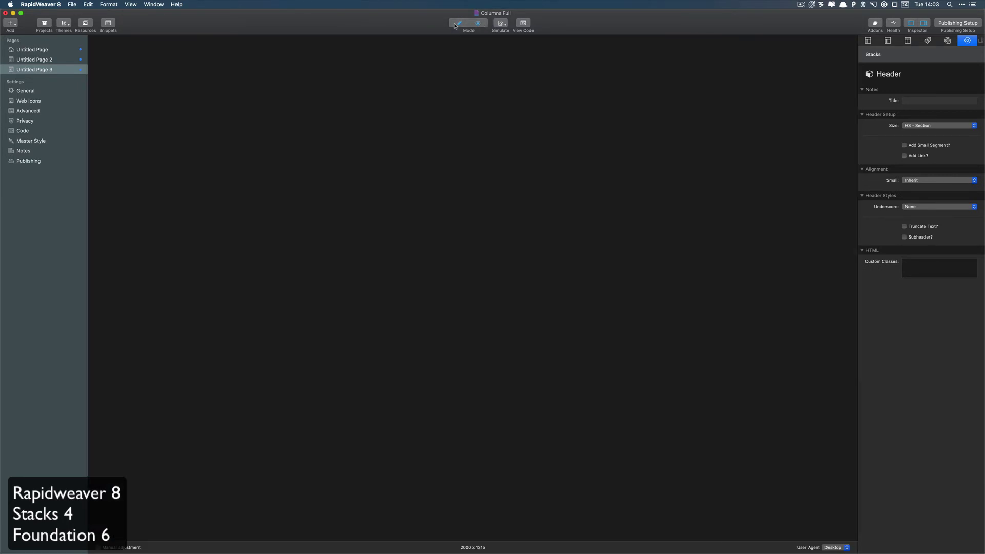
# Add a Link button stack below the text in the second column, and preview the page
pyautogui.scroll(-10, 458, 371)
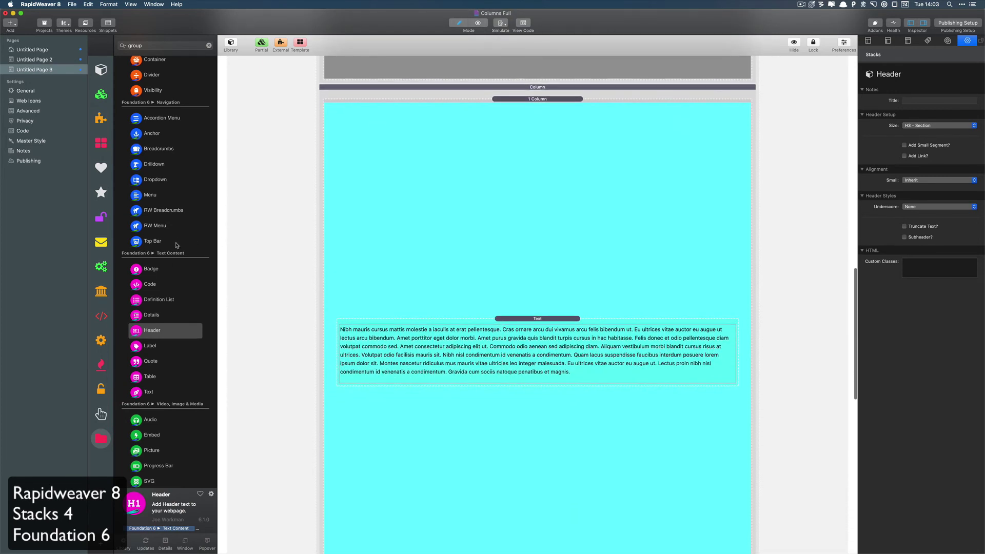
pyautogui.scroll(-10, 168, 333)
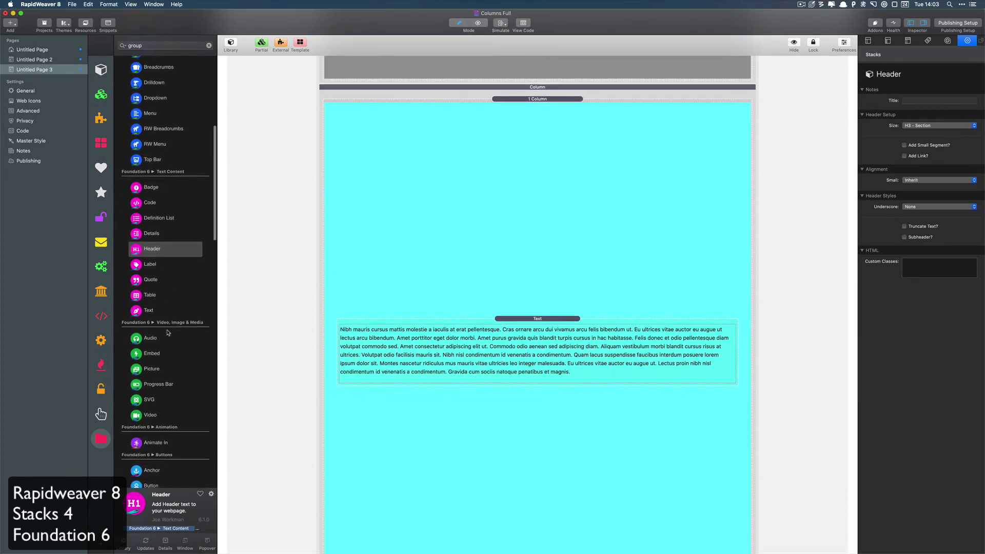
pyautogui.click(157, 303)
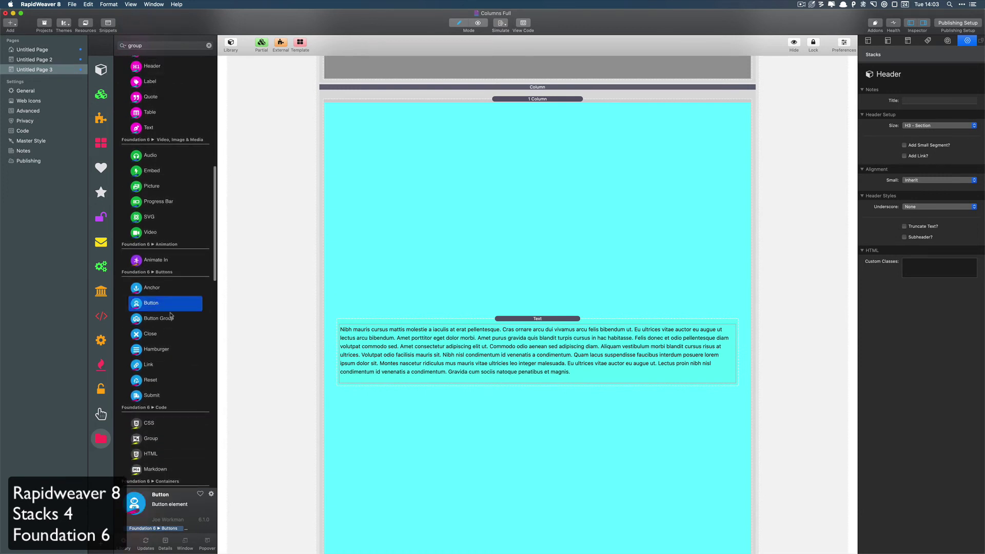
pyautogui.moveTo(156, 367); pyautogui.dragTo(455, 385)
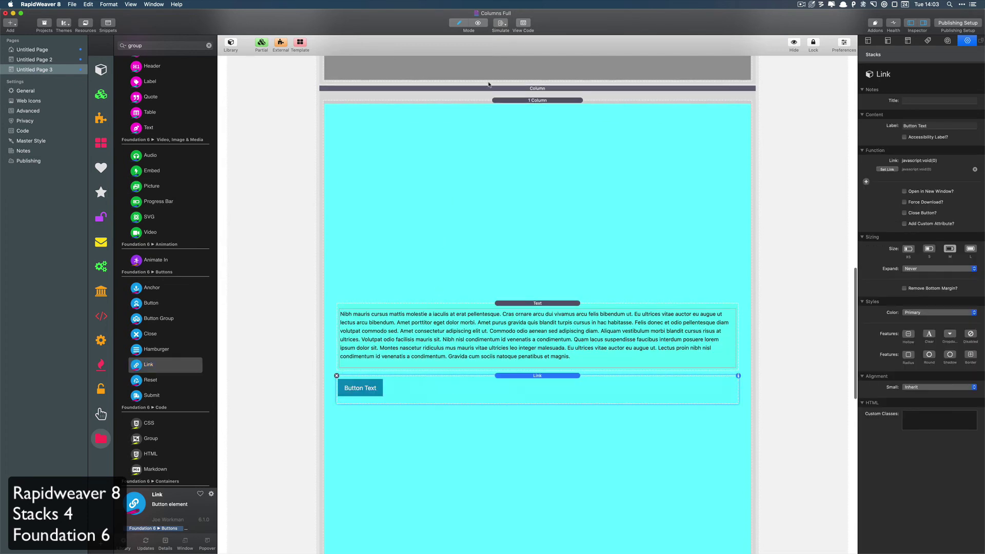
pyautogui.click(478, 23)
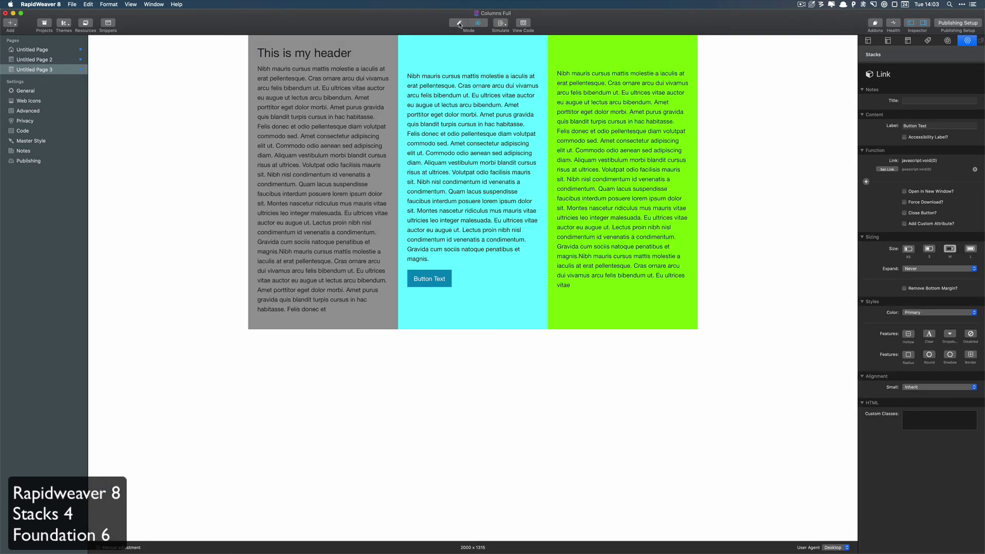
# Return to editing and add a Header stack below the text in the third, green column
pyautogui.click(459, 23)
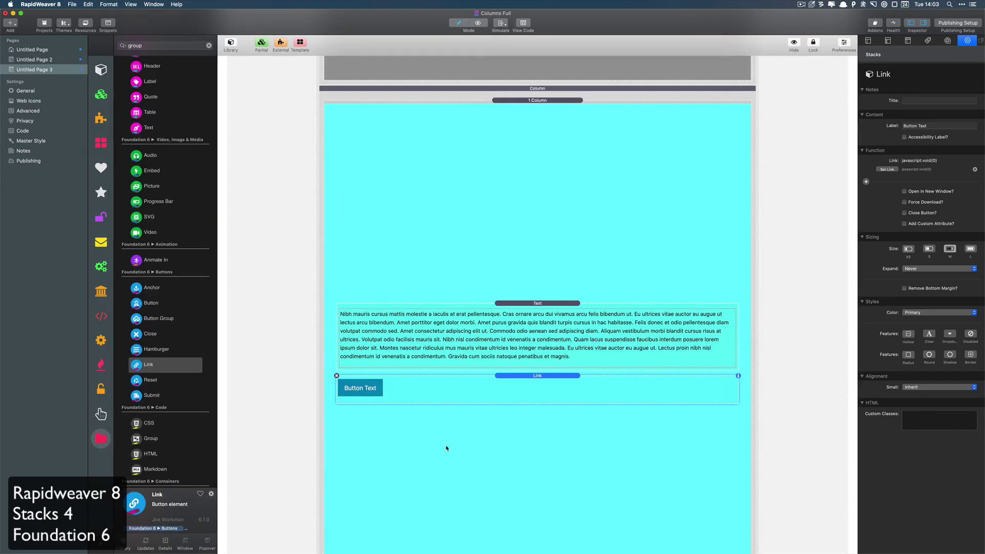
pyautogui.scroll(-10, 385, 425)
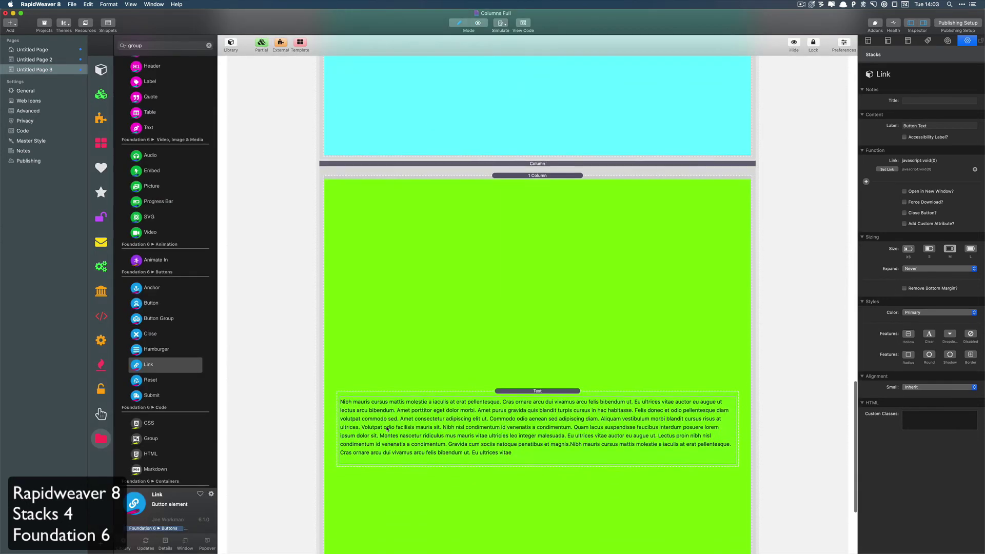
pyautogui.scroll(5, 164, 256)
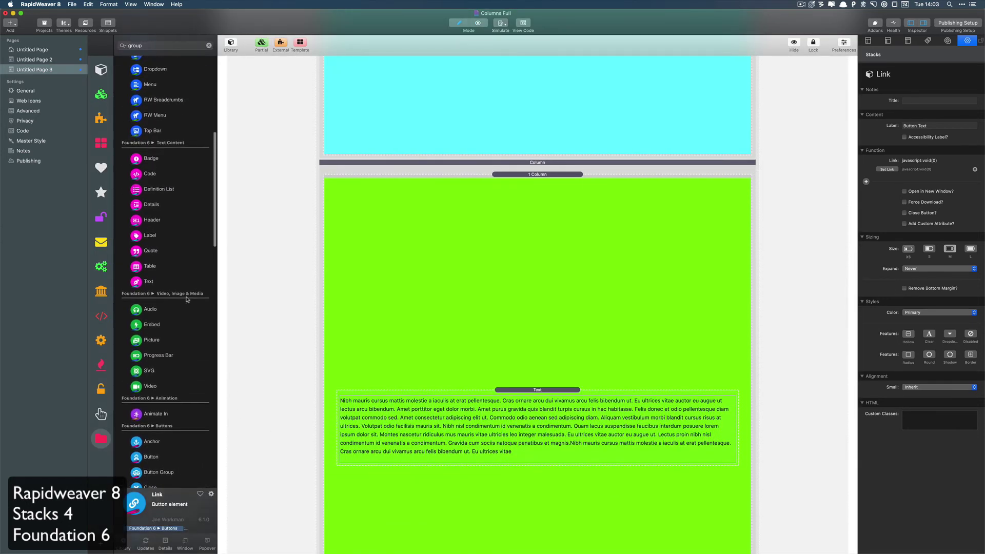
pyautogui.click(155, 227)
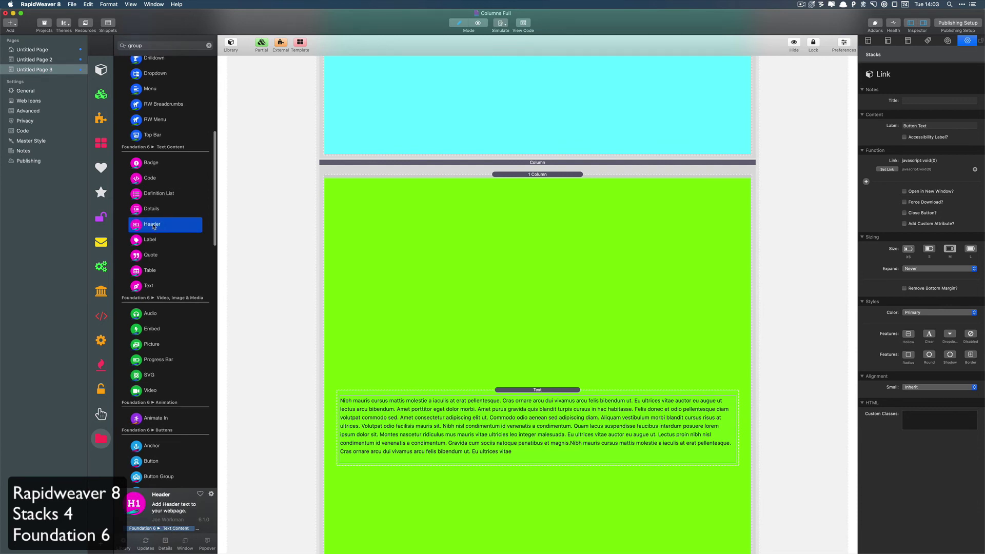
pyautogui.moveTo(154, 226); pyautogui.dragTo(411, 466)
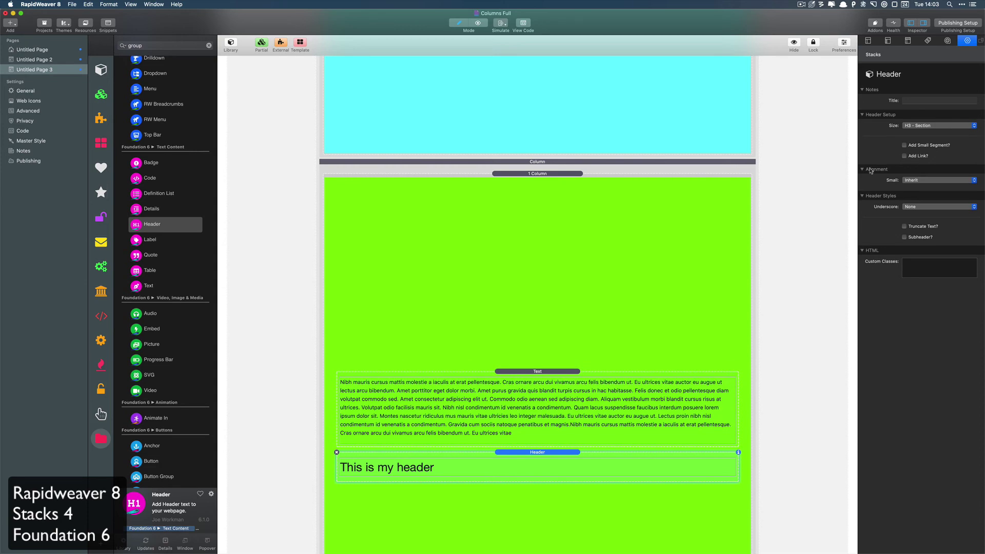
# Set the green column header's Small alignment to Center, and preview the page before returning to editing
pyautogui.click(922, 182)
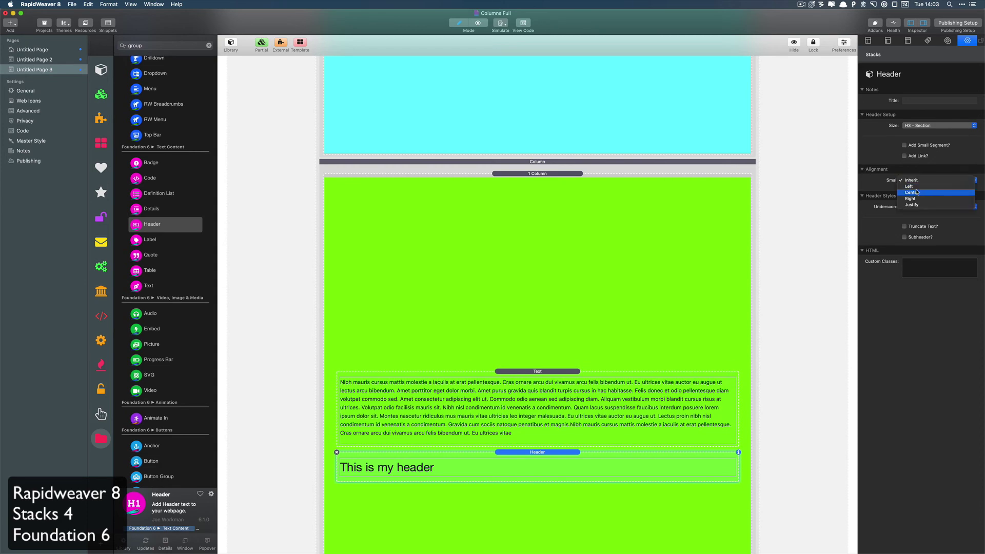
pyautogui.click(917, 192)
pyautogui.click(479, 25)
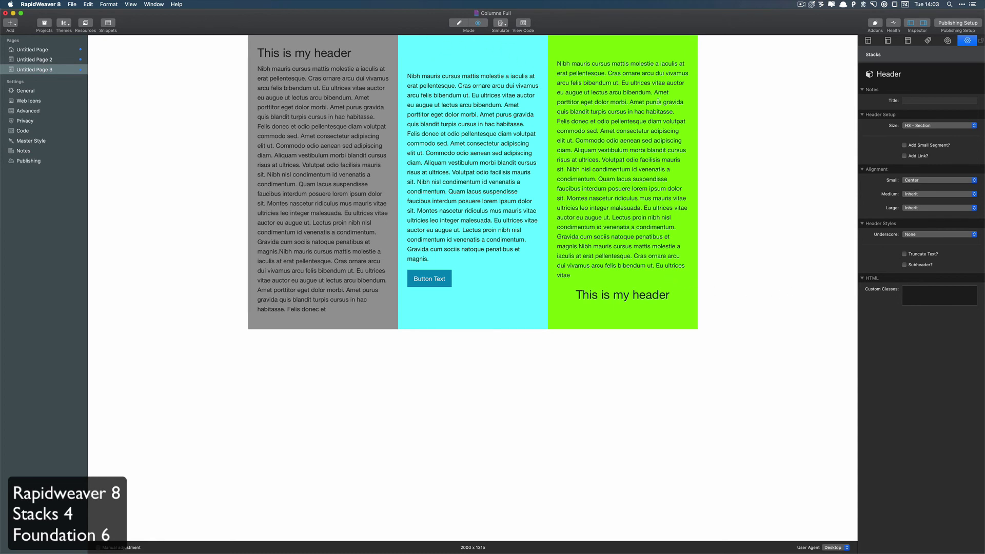
pyautogui.click(455, 24)
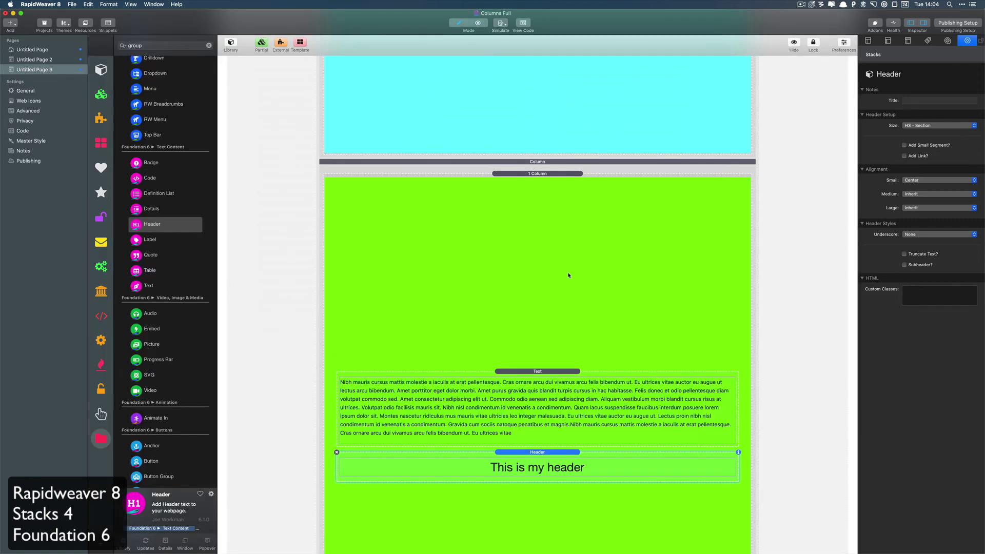
# Add a detailed Margin swatch with a 24px top margin and the class name mt-24
pyautogui.scroll(15, 569, 275)
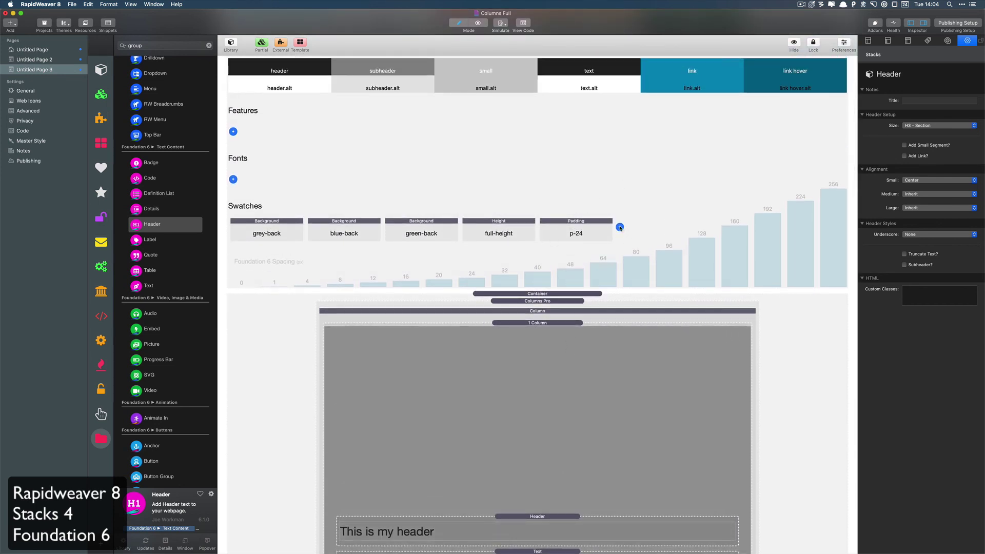
pyautogui.click(620, 227)
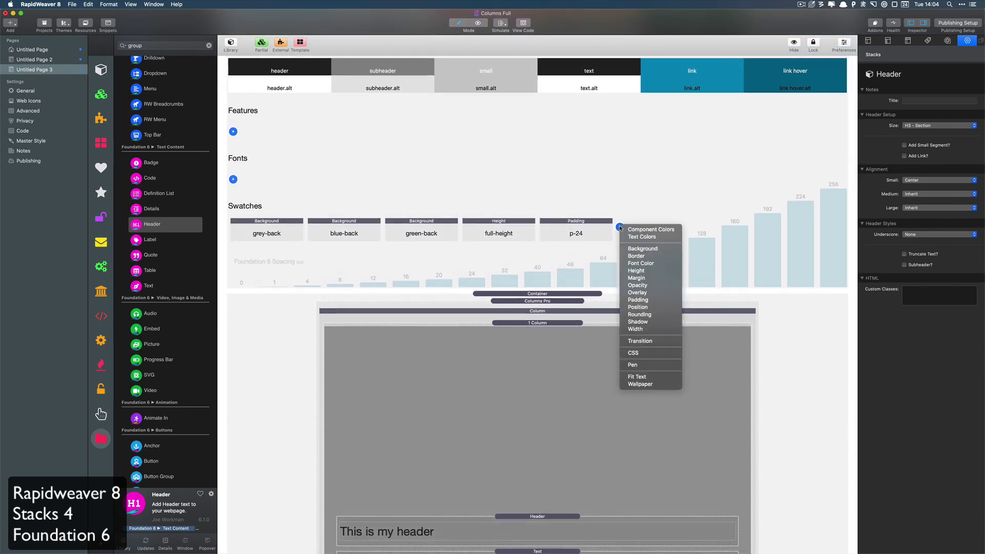
pyautogui.click(636, 278)
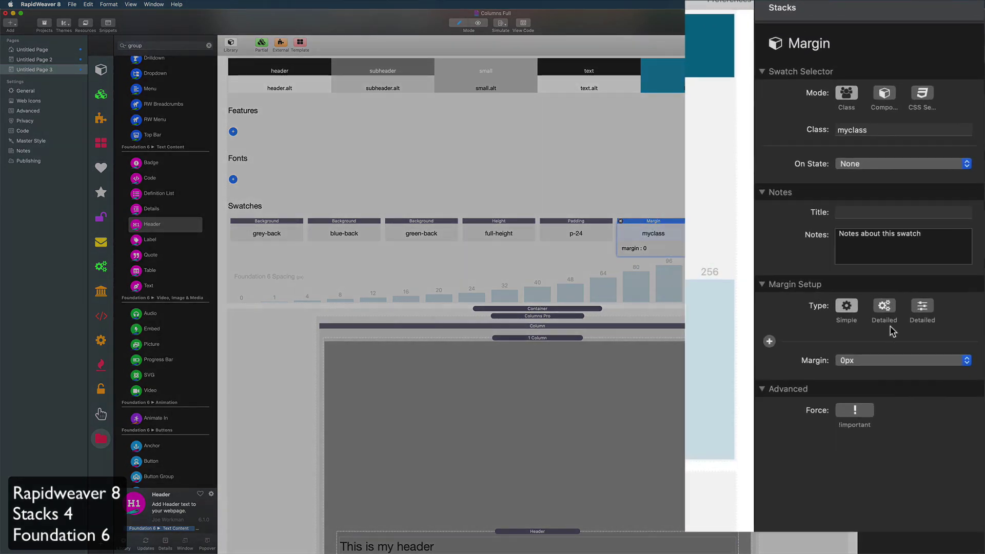
pyautogui.click(884, 307)
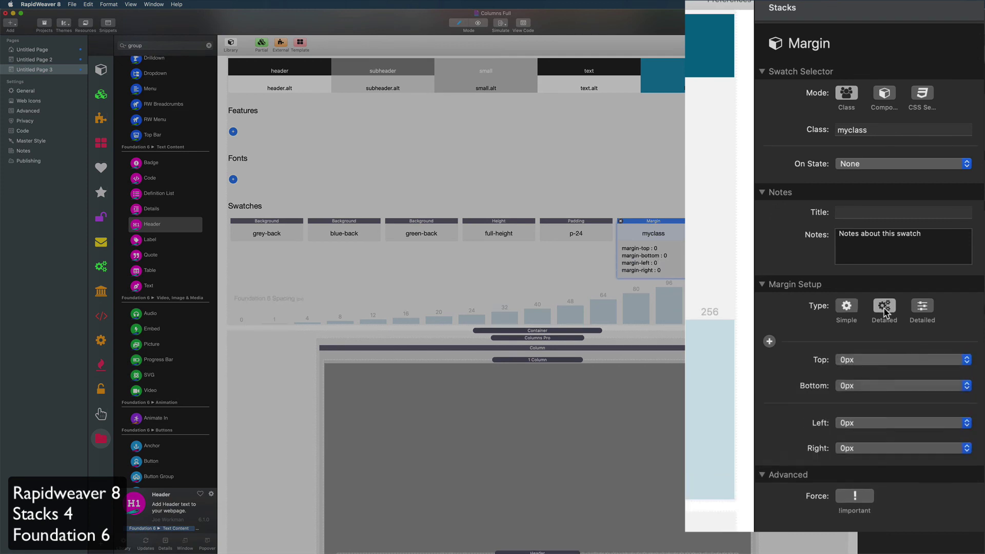
pyautogui.click(882, 360)
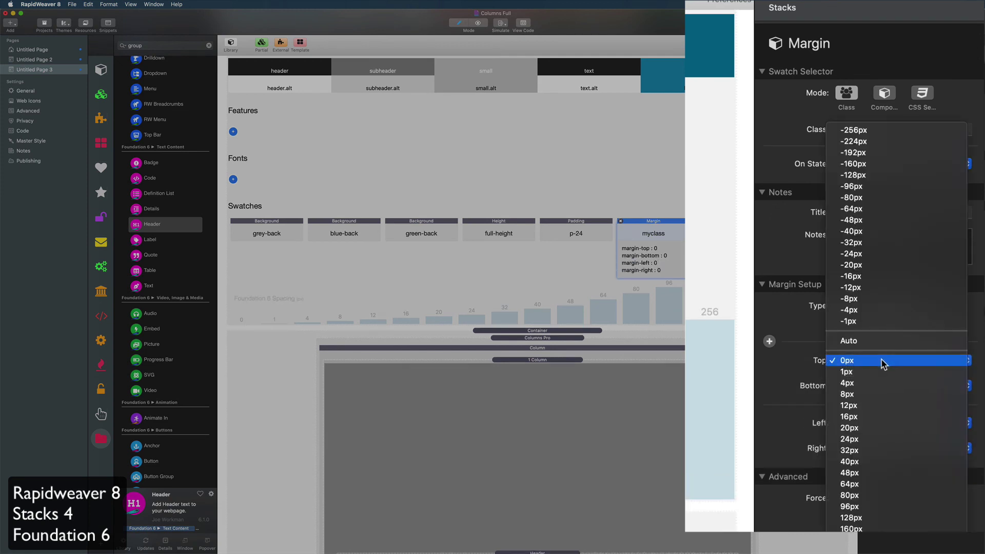
pyautogui.click(871, 438)
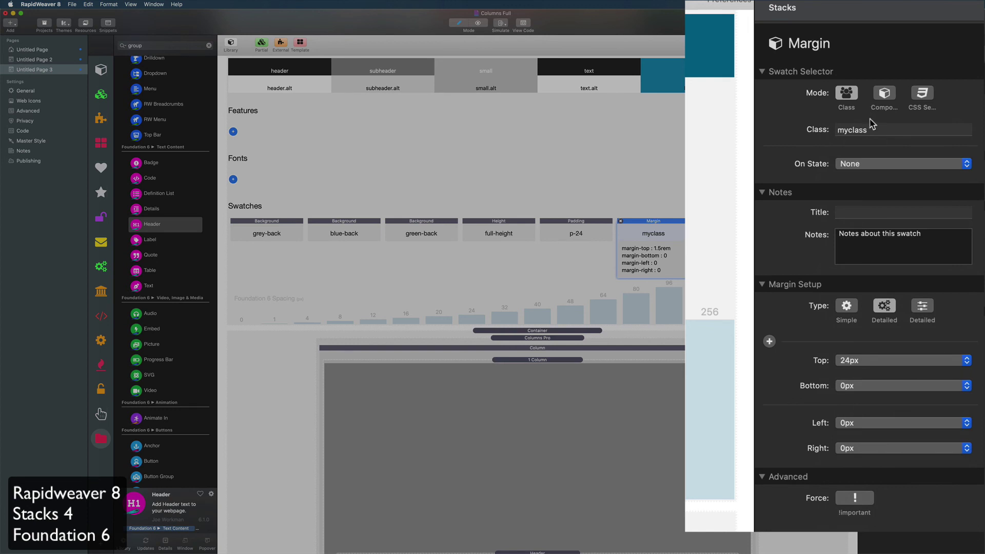
pyautogui.moveTo(878, 131); pyautogui.dragTo(800, 131)
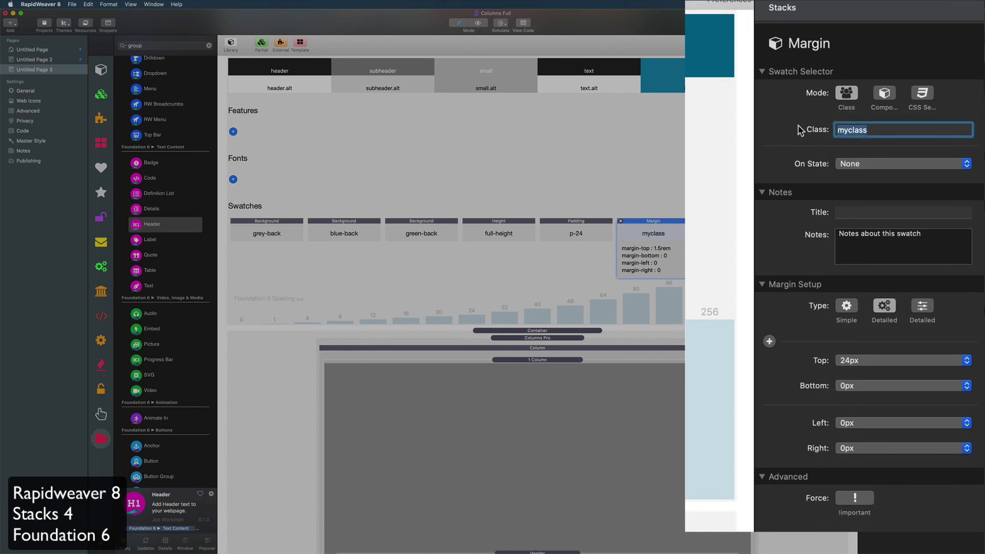
pyautogui.write('mt-24')
pyautogui.press('Return')
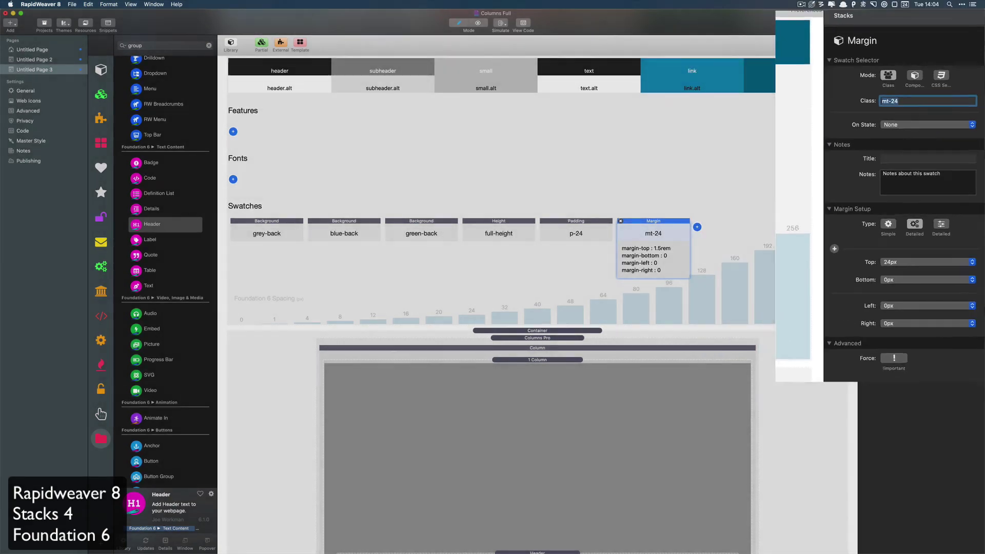
# Add the custom class mt-24 to the Container stack that holds the Columns Pro stack
pyautogui.scroll(-3, 656, 380)
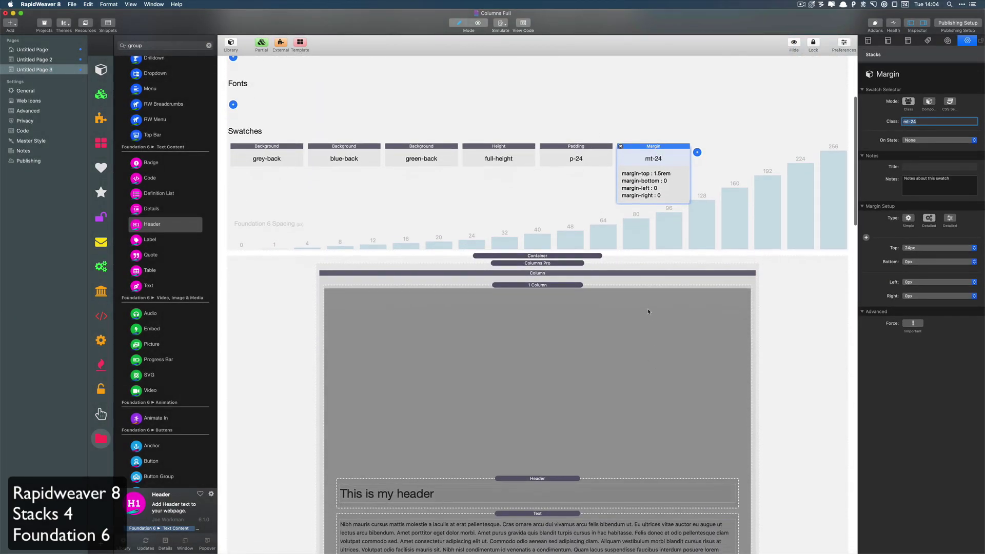
pyautogui.click(613, 265)
pyautogui.scroll(-2, 611, 254)
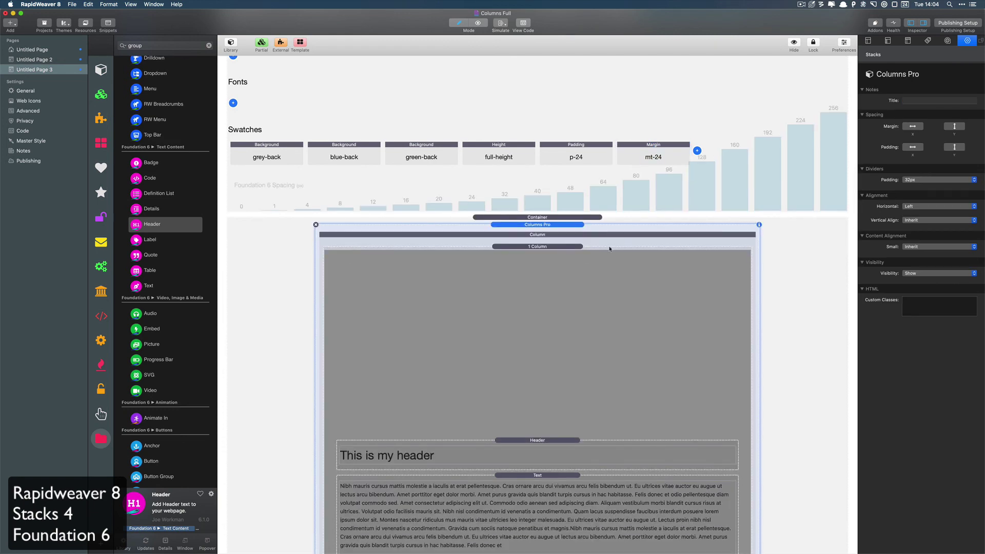
pyautogui.click(616, 219)
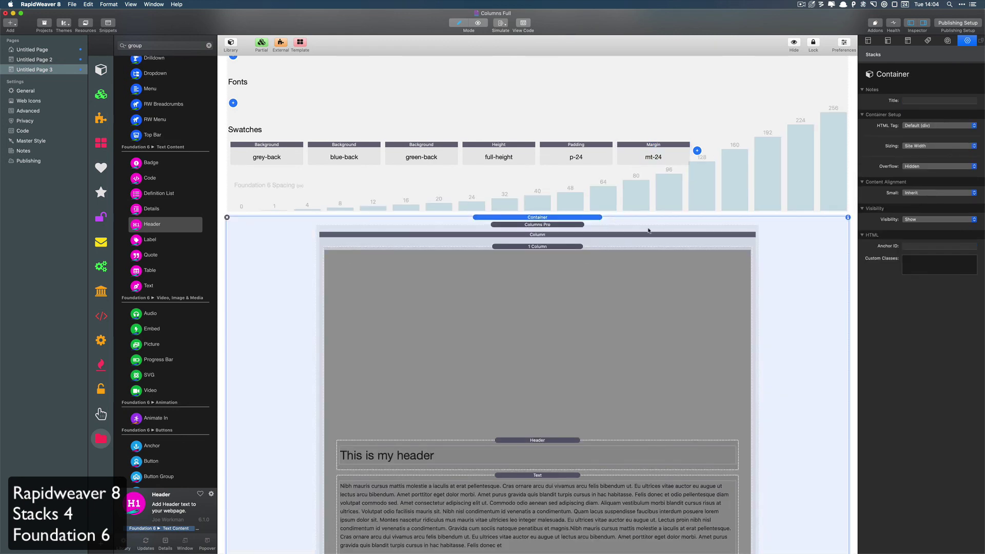
pyautogui.click(919, 263)
pyautogui.write('mt')
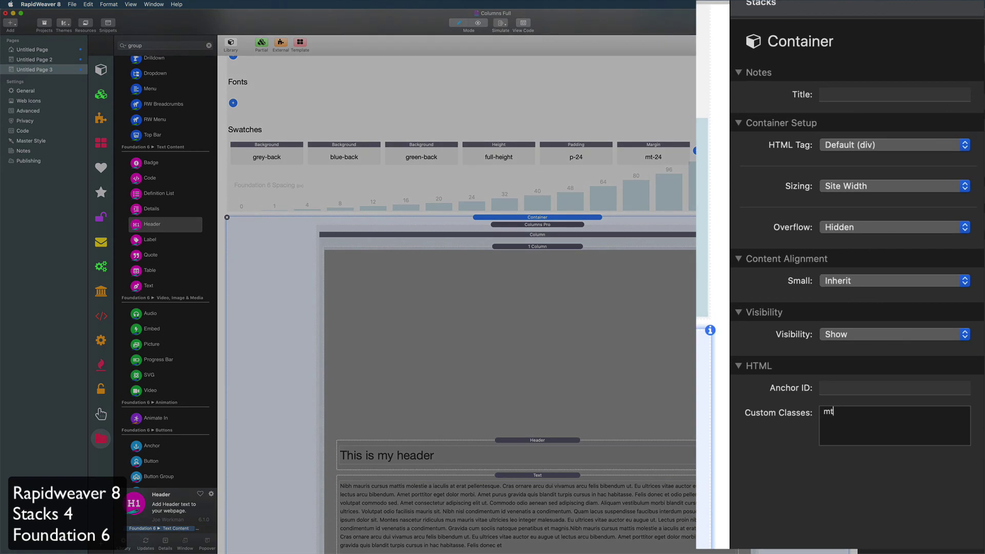
pyautogui.write('-24')
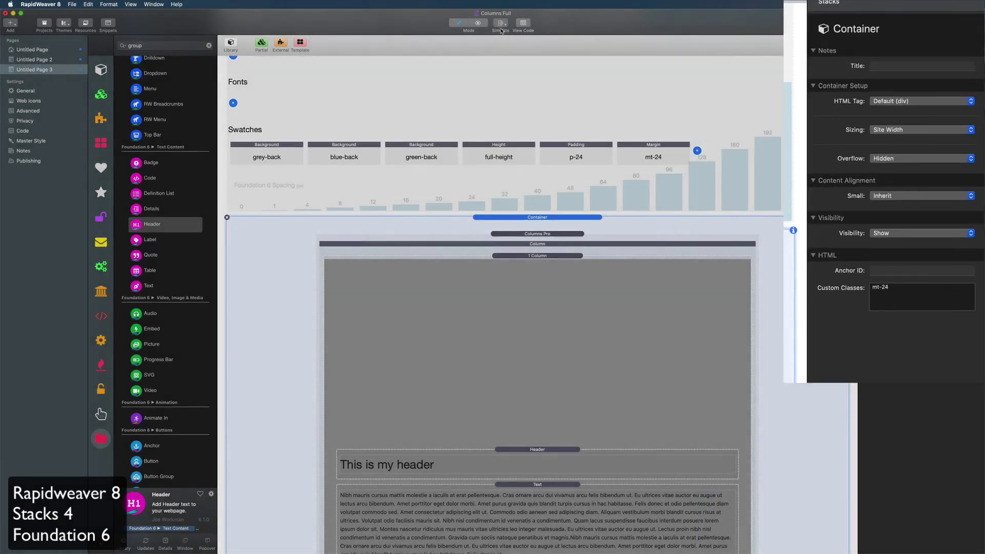
# Preview the page and compare its column layout with that of Untitled Page 2
pyautogui.click(482, 22)
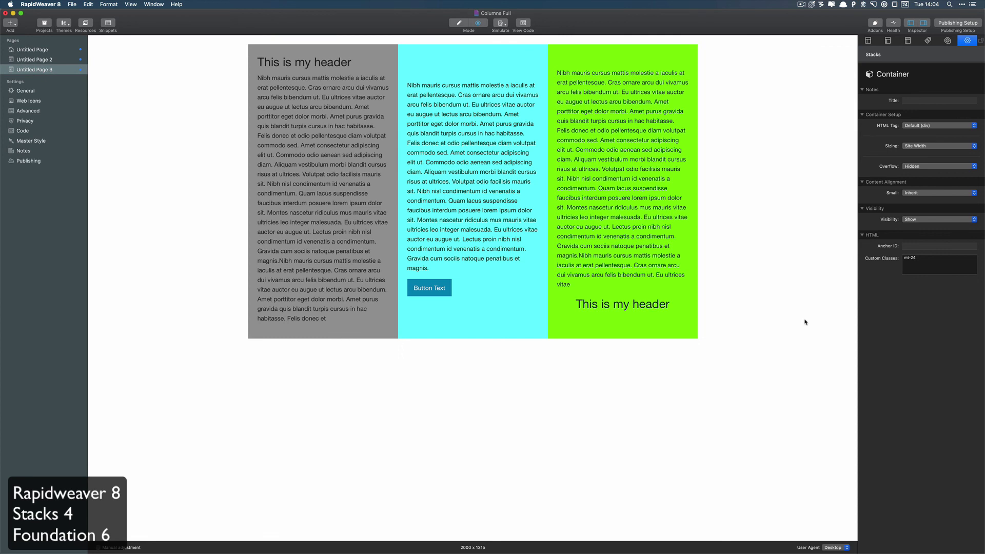
pyautogui.click(34, 60)
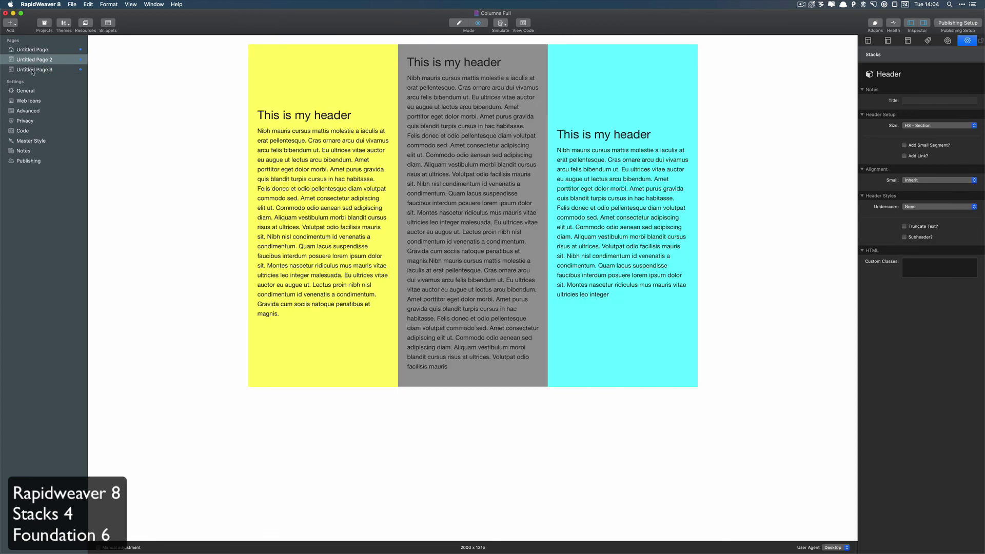
pyautogui.click(33, 71)
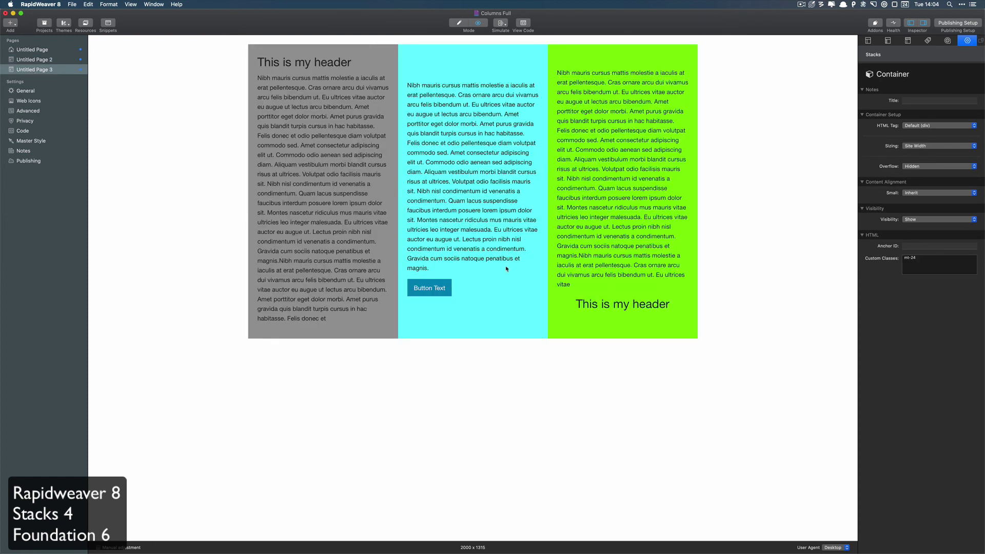